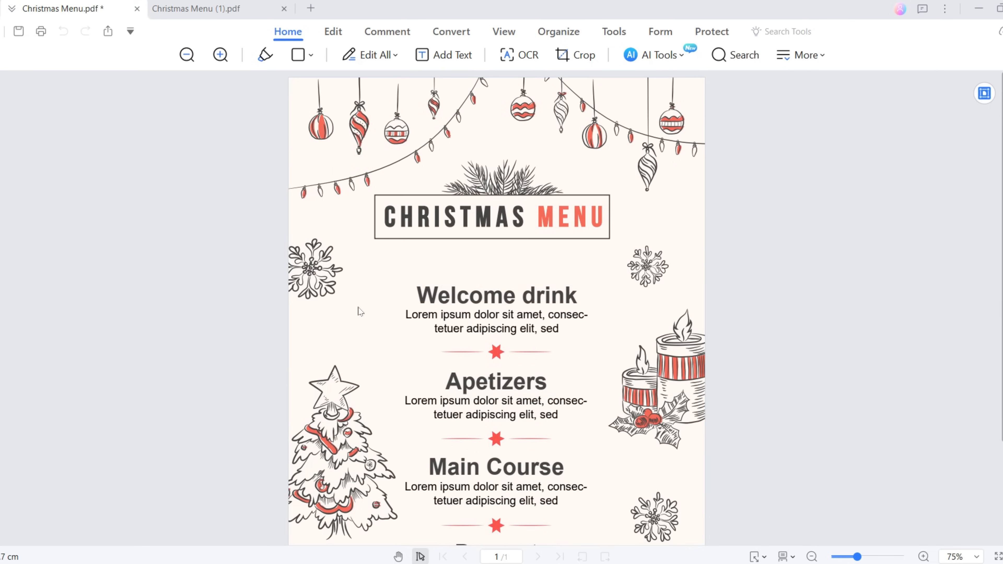
# Step: Delete the beige background image and add a light green page background colour
pyautogui.click(332, 31)
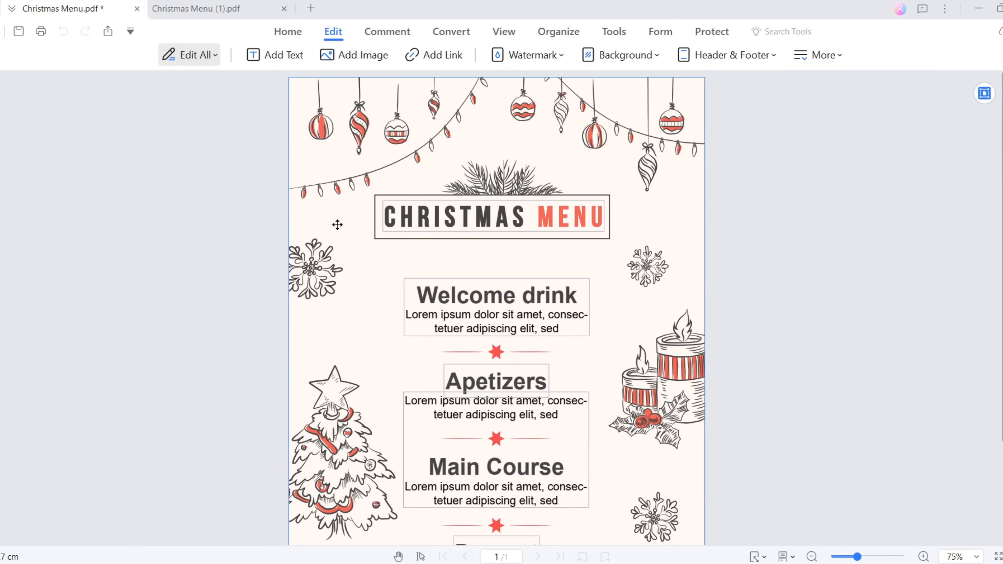
pyautogui.press('Delete')
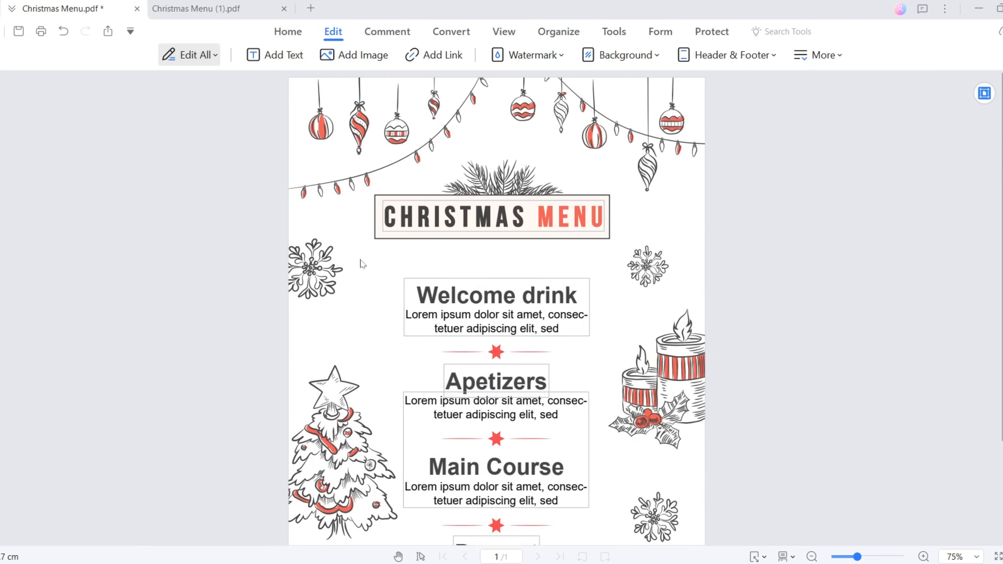
pyautogui.click(639, 57)
pyautogui.click(629, 76)
pyautogui.click(289, 148)
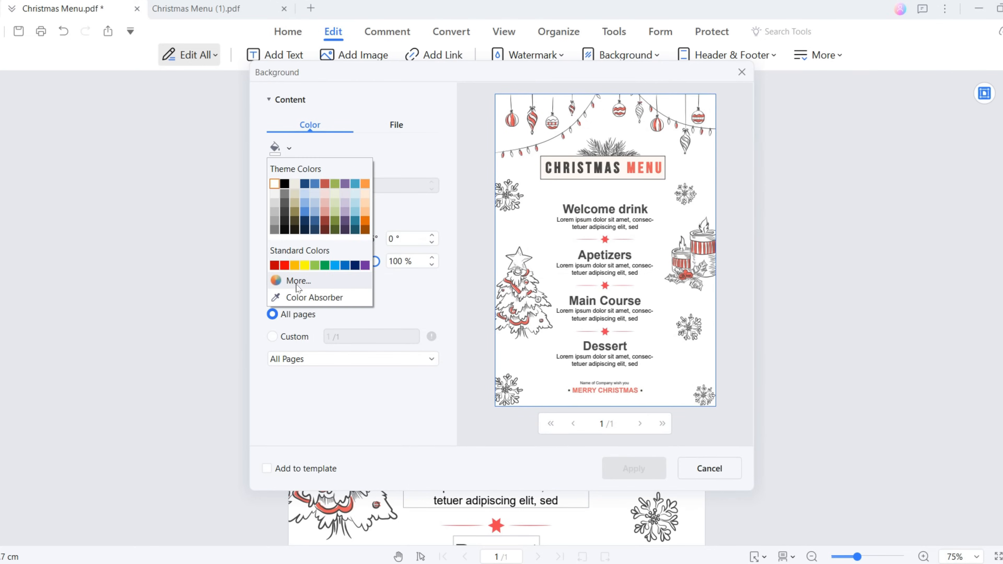
pyautogui.click(307, 283)
pyautogui.click(540, 307)
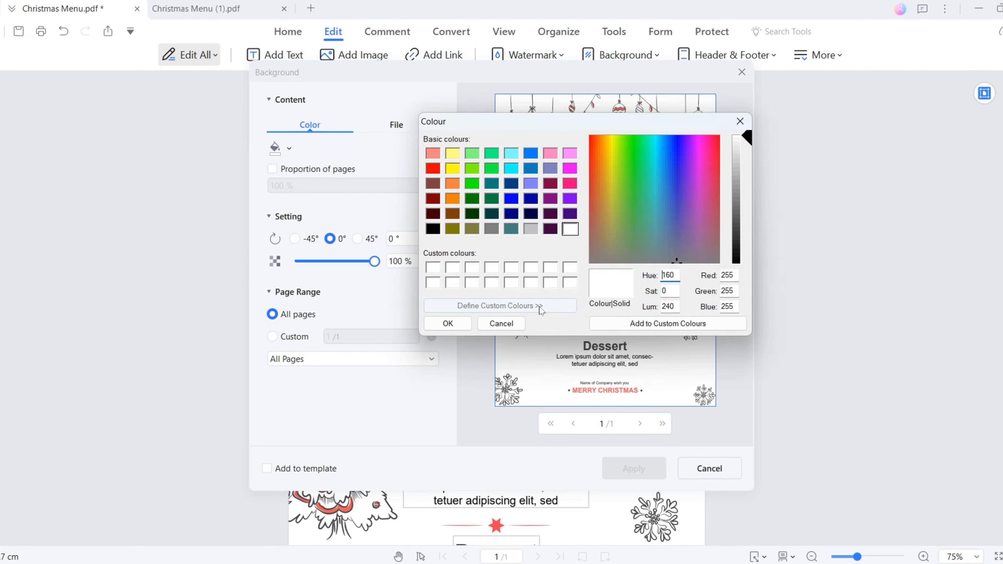
pyautogui.click(671, 145)
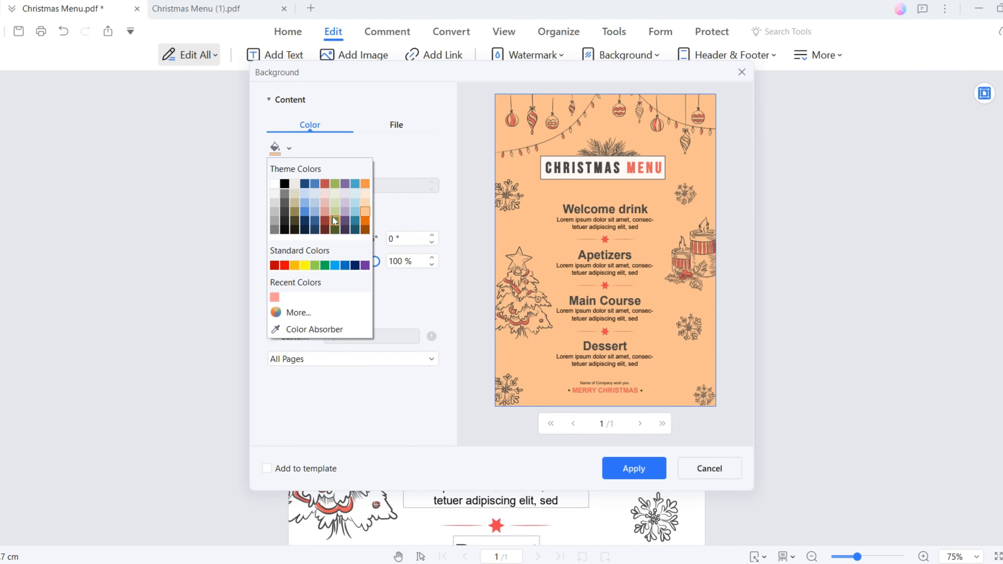
pyautogui.click(335, 210)
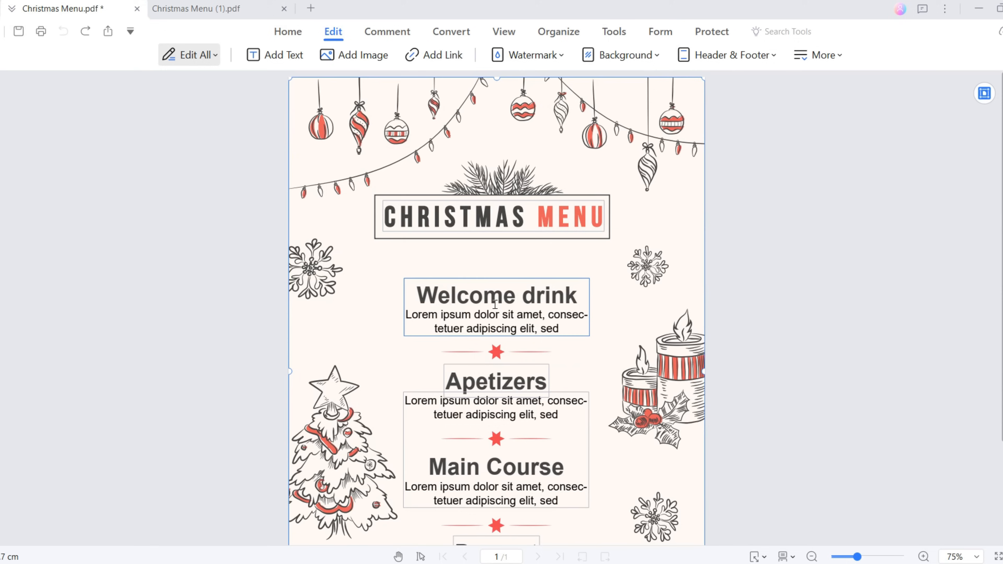
# Step: Set the Welcome drink and Apetizers headings to Brush Script MT
pyautogui.tripleClick(496, 295)
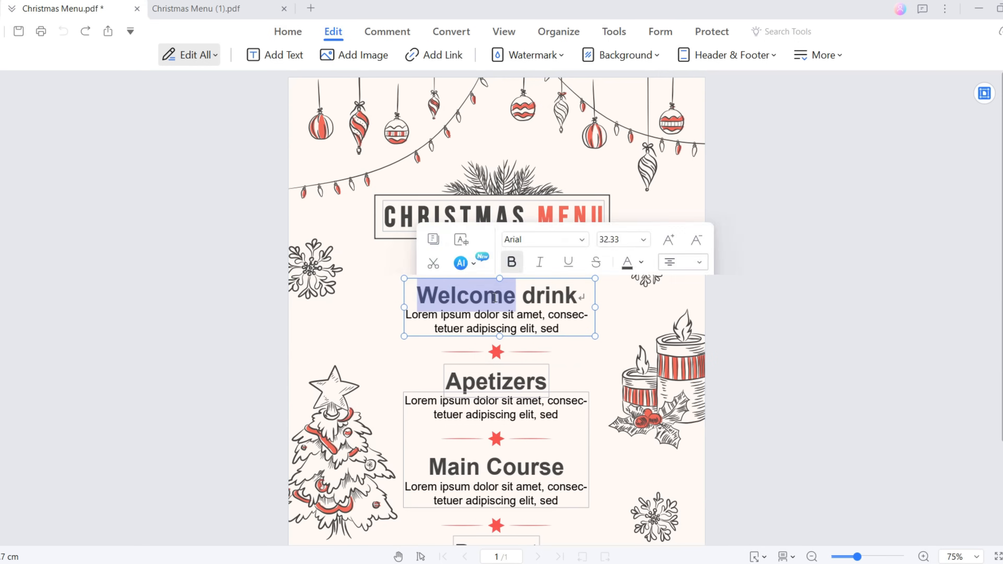
pyautogui.click(581, 235)
pyautogui.scroll(-5, 549, 317)
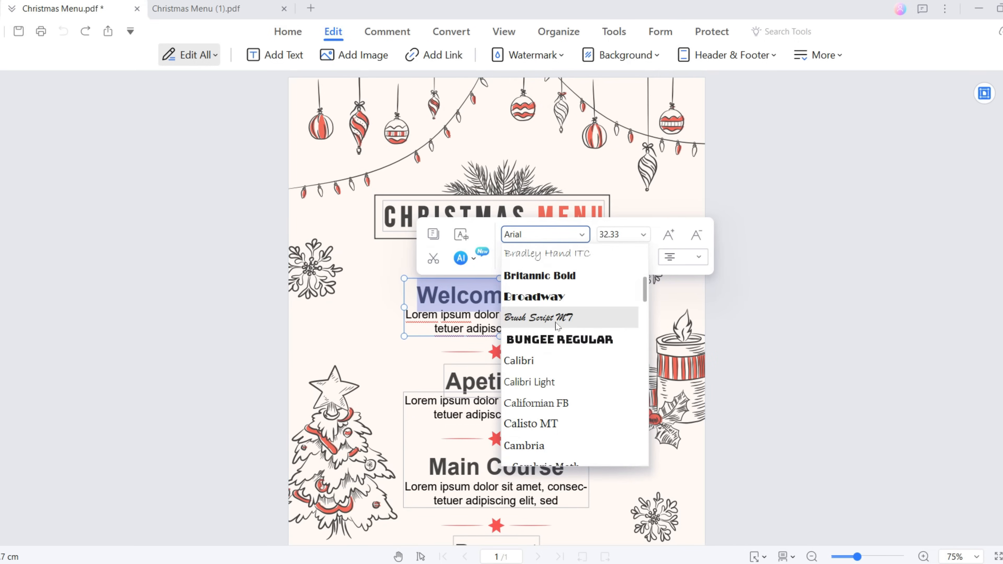
pyautogui.click(549, 317)
pyautogui.click(524, 378)
pyautogui.doubleClick(523, 379)
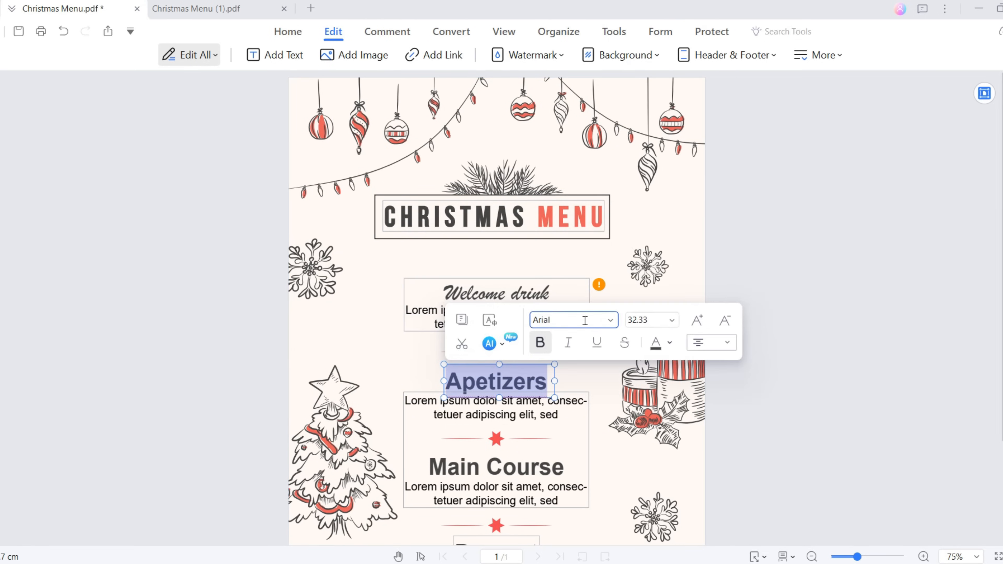
pyautogui.click(611, 320)
pyautogui.scroll(-5, 611, 386)
pyautogui.click(561, 466)
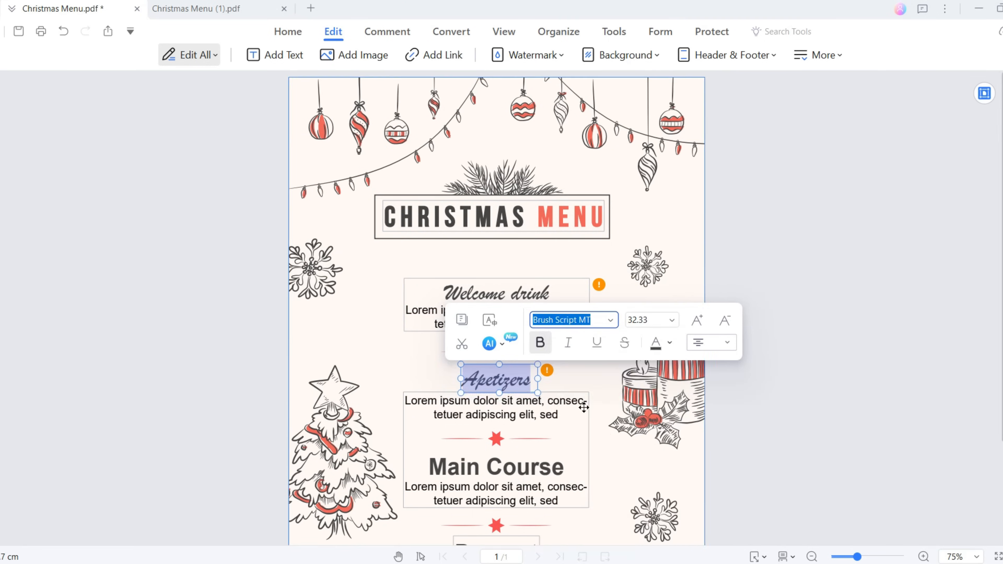
# Step: Apply Brush Script MT to the Dessert heading as well
pyautogui.scroll(-3, 498, 395)
pyautogui.doubleClick(499, 427)
pyautogui.click(583, 364)
pyautogui.scroll(-10, 632, 409)
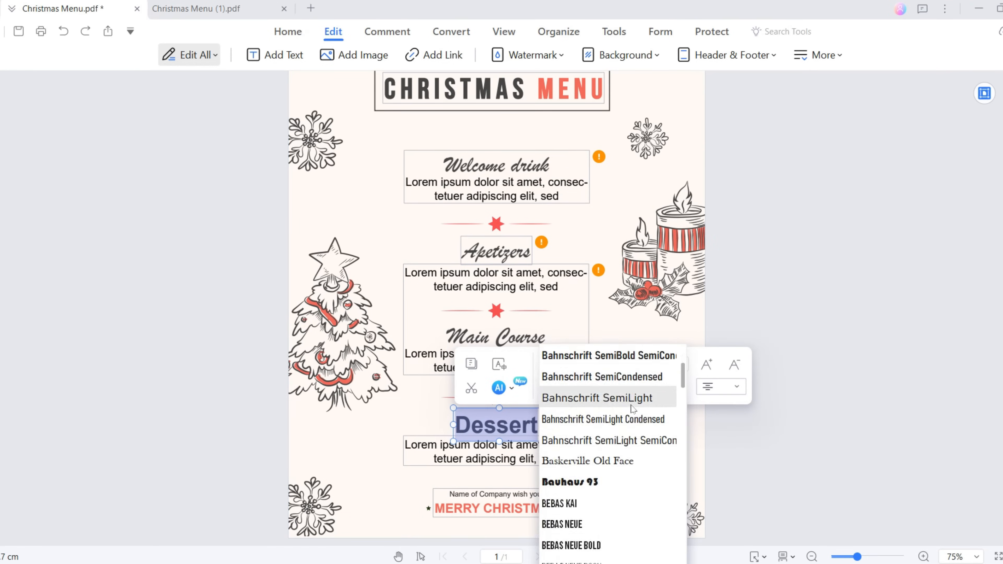
pyautogui.scroll(-3, 633, 409)
pyautogui.click(605, 438)
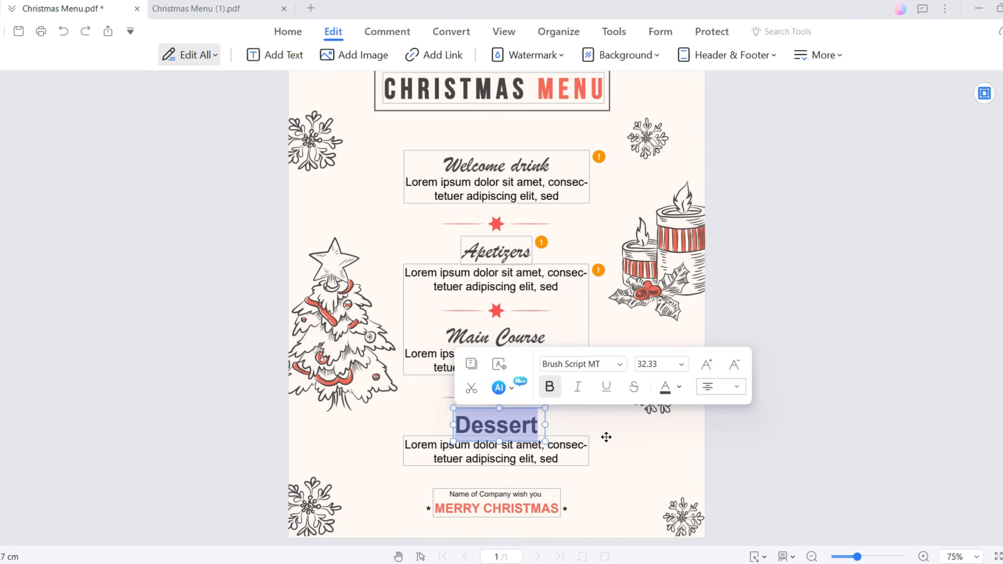
pyautogui.click(606, 437)
# Step: Ask the AI 'What are typical dishes on a christmas menu?', then to split them into 4 categories
pyautogui.moveTo(599, 155)
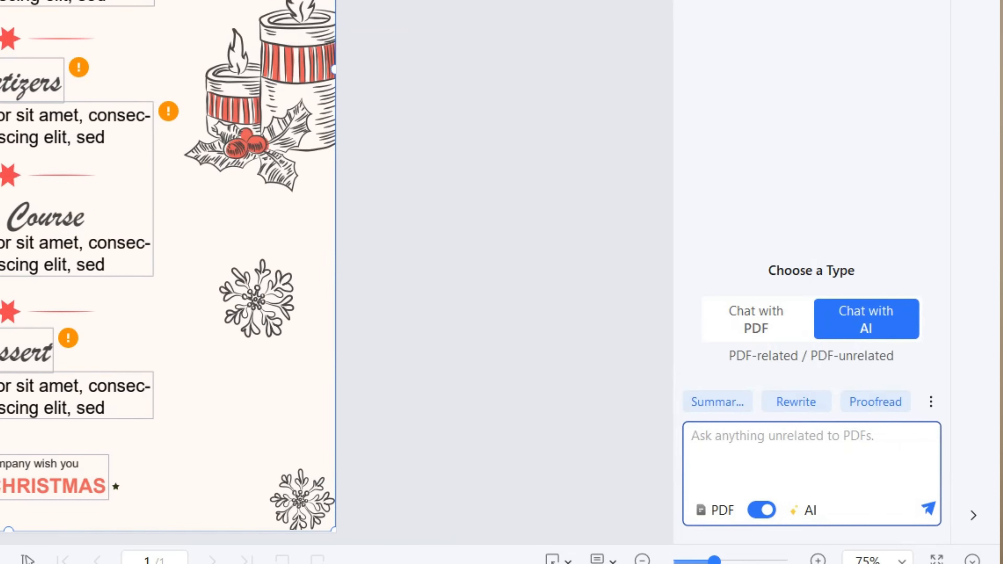
pyautogui.write('What are t')
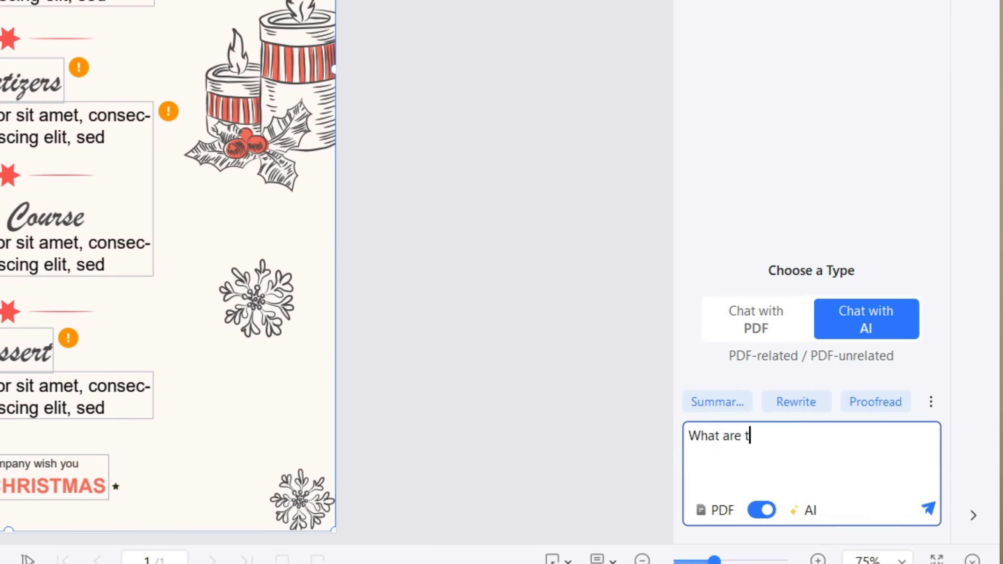
pyautogui.write('ypical dishes on a christm')
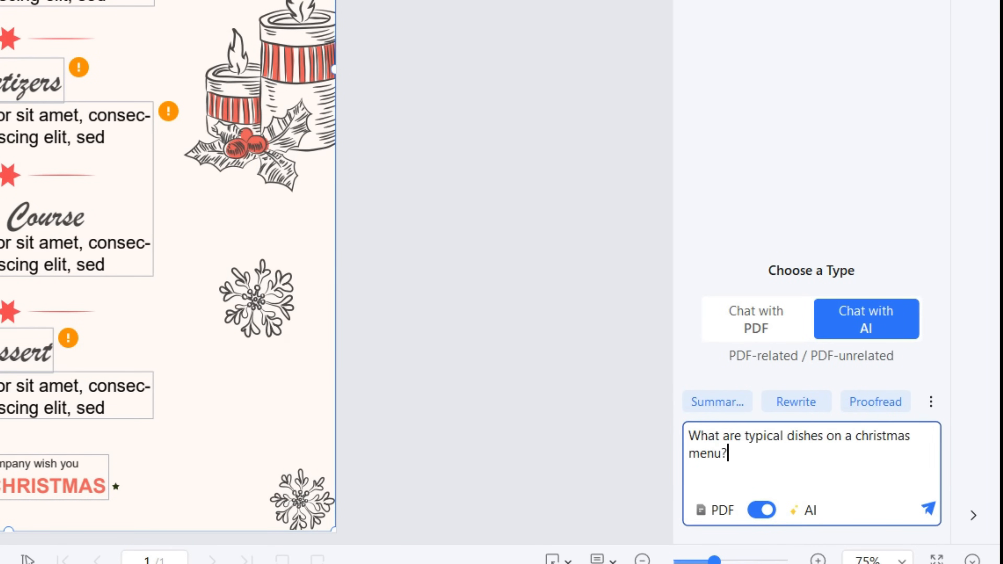
pyautogui.write('as menu?')
pyautogui.press('Return')
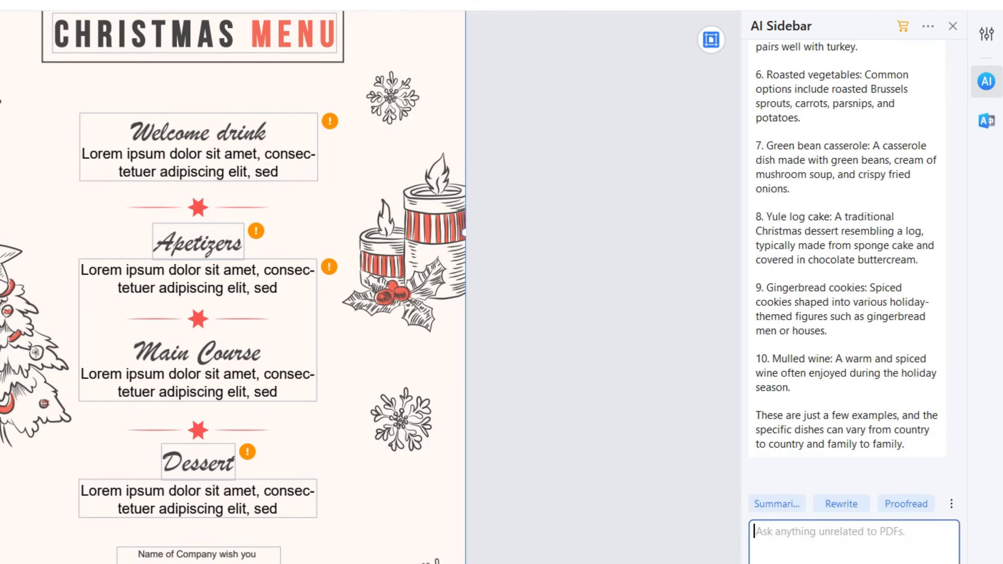
pyautogui.write('Can')
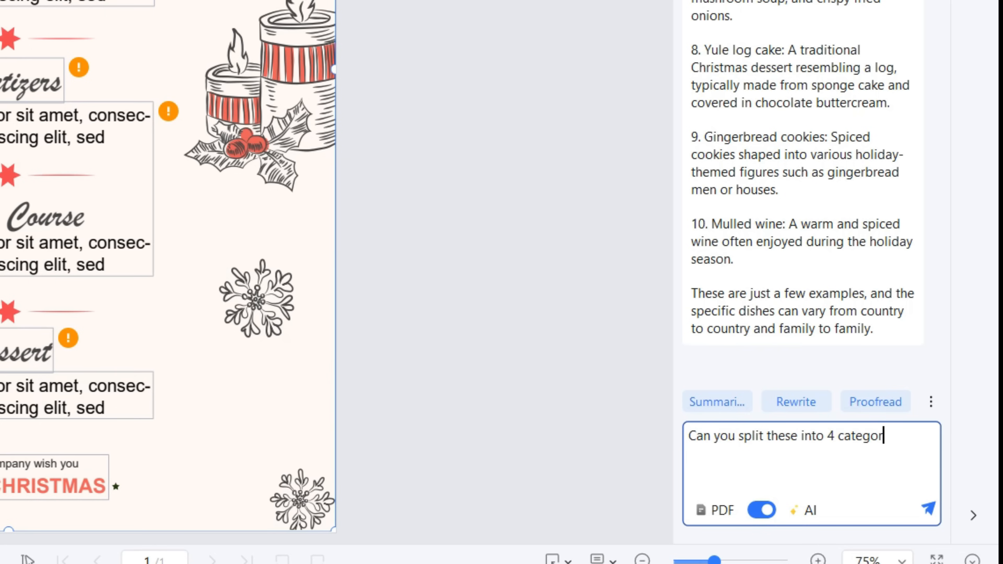
pyautogui.write('you split these into 4 categories')
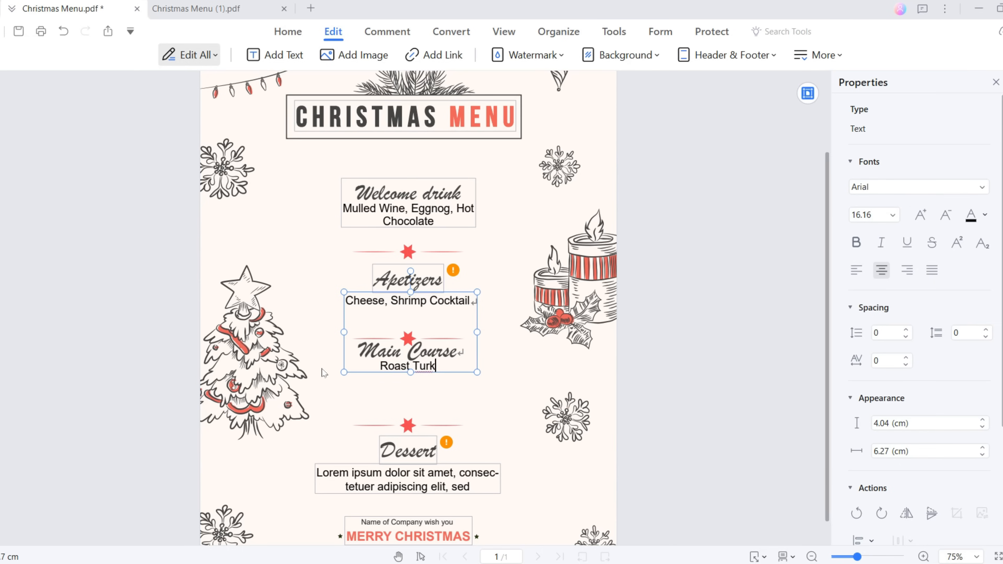
# Step: Finish 'Glazed Ham' under Main Course and replace the Dessert placeholder with 'Christmas Pudding, Fruitcake'
pyautogui.write('am')
pyautogui.click(326, 473)
pyautogui.hotkey('ctrl', 'a')
pyautogui.write('Christmas Pudding, Fruitc')
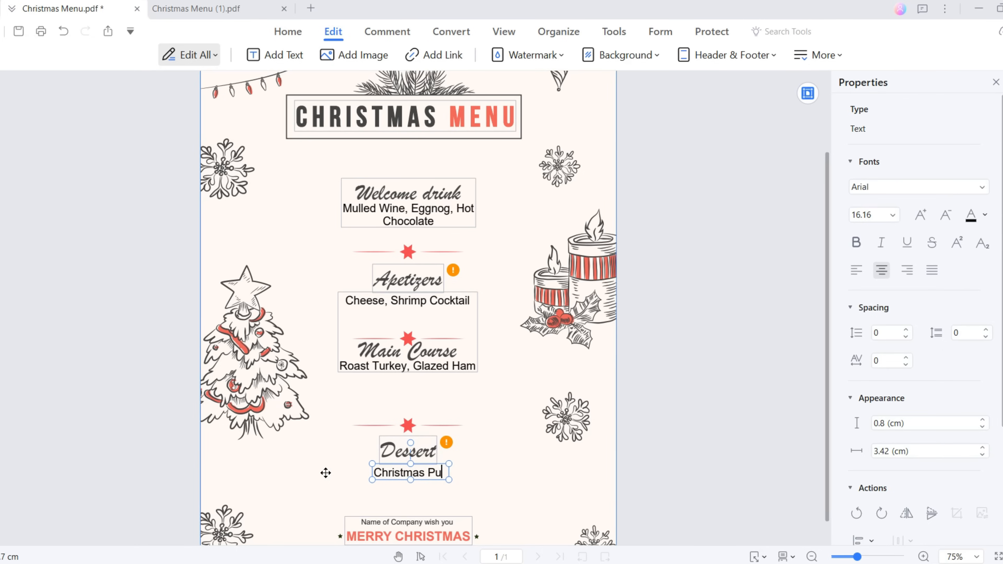
pyautogui.write('ake')
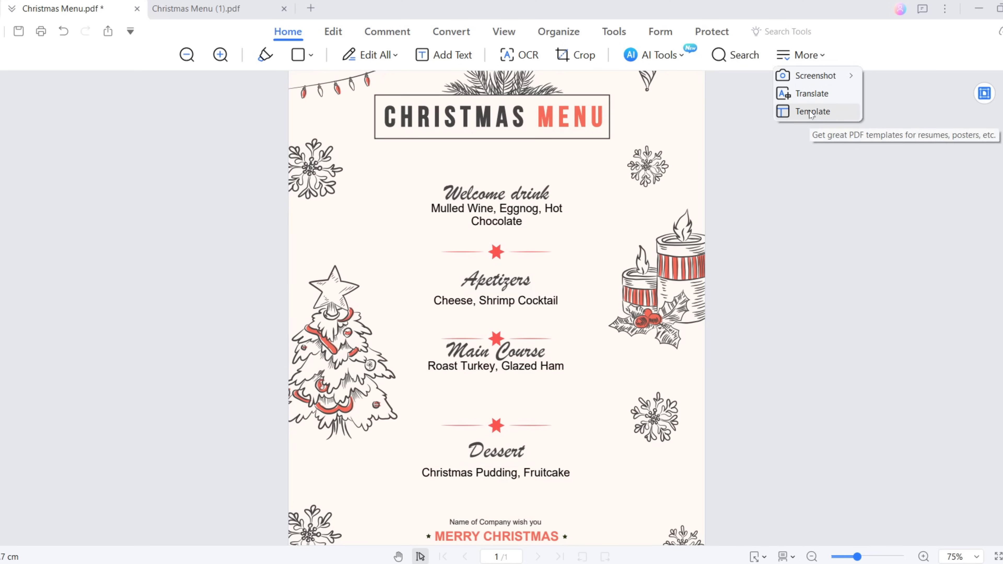
# Step: Filter the template gallery to Christmas and preview the Santa tree sticker template
pyautogui.click(810, 112)
pyautogui.click(810, 115)
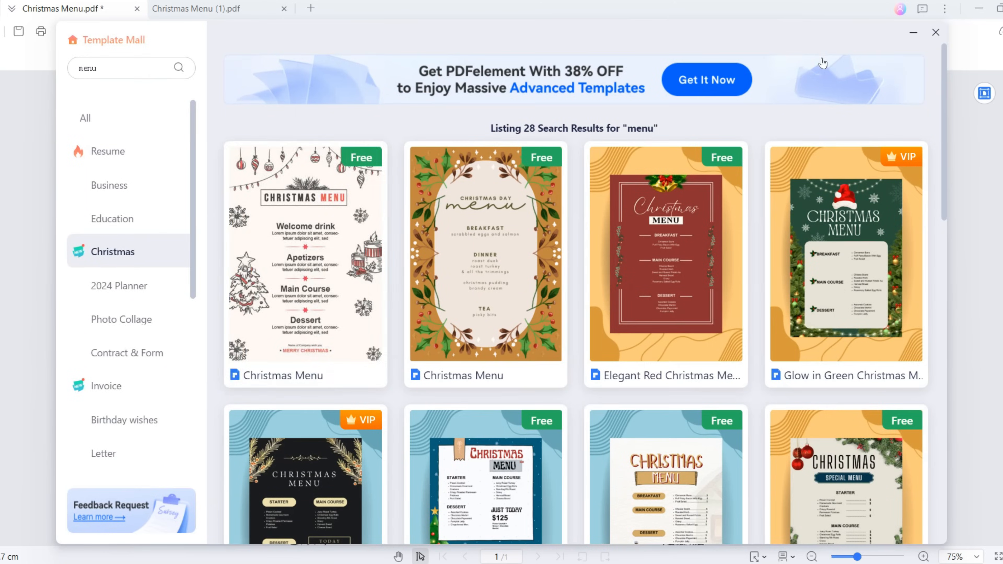
pyautogui.click(104, 253)
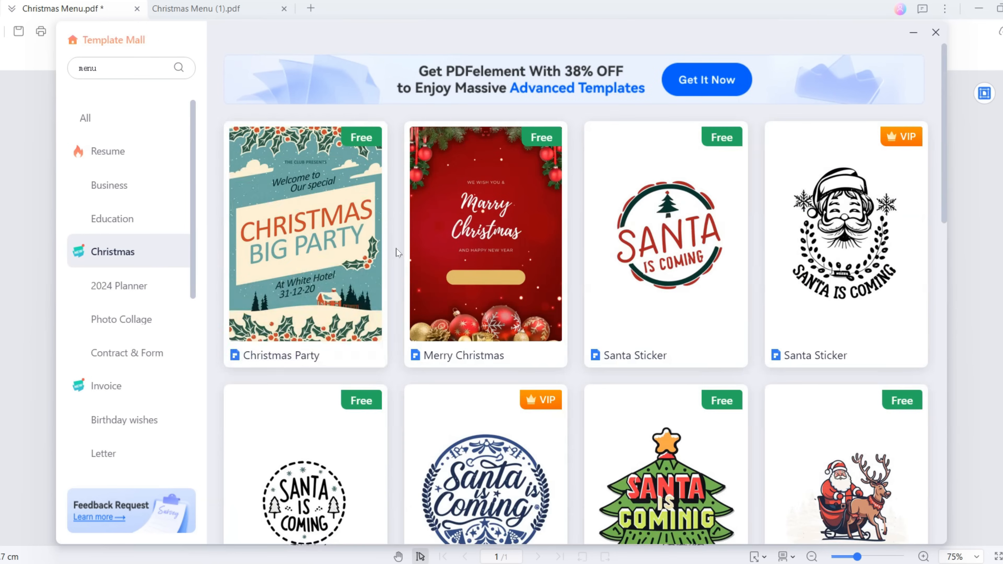
pyautogui.scroll(-10, 397, 253)
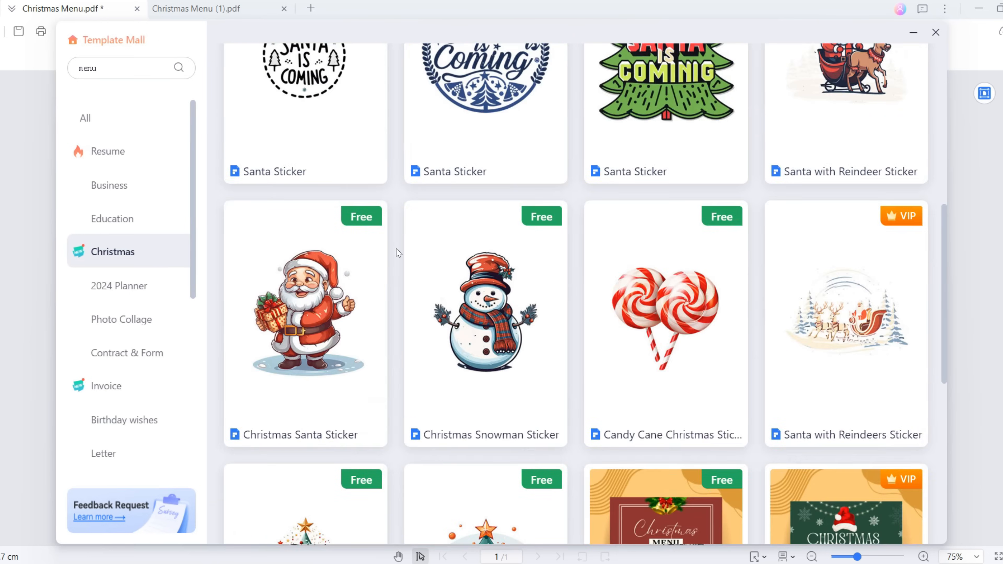
pyautogui.scroll(4, 717, 254)
pyautogui.click(682, 236)
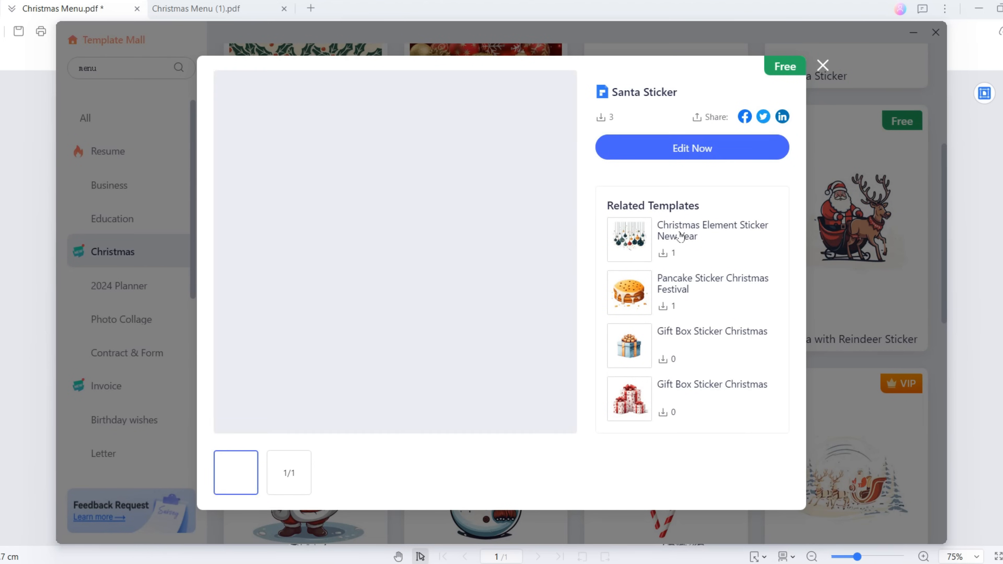
# Step: Open the Santa Sticker template and shrink its tree sticker to the page middle
pyautogui.click(697, 155)
pyautogui.moveTo(353, 456); pyautogui.dragTo(544, 264)
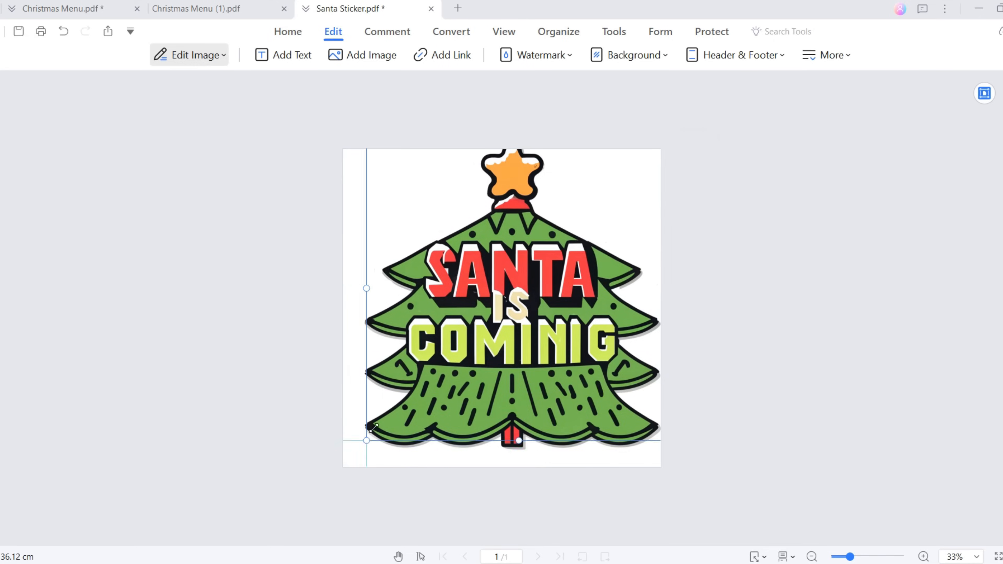
pyautogui.moveTo(657, 149); pyautogui.dragTo(511, 268)
# Step: Copy the tree sticker onto the Christmas Menu and shrink it at the upper left
pyautogui.moveTo(485, 300); pyautogui.dragTo(513, 282)
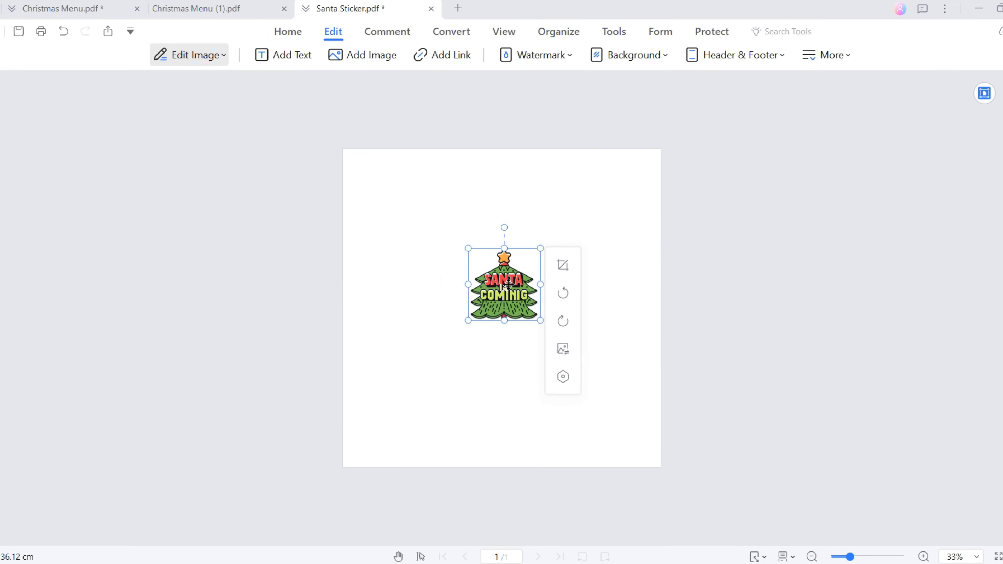
pyautogui.rightClick(510, 278)
pyautogui.click(529, 303)
pyautogui.click(105, 4)
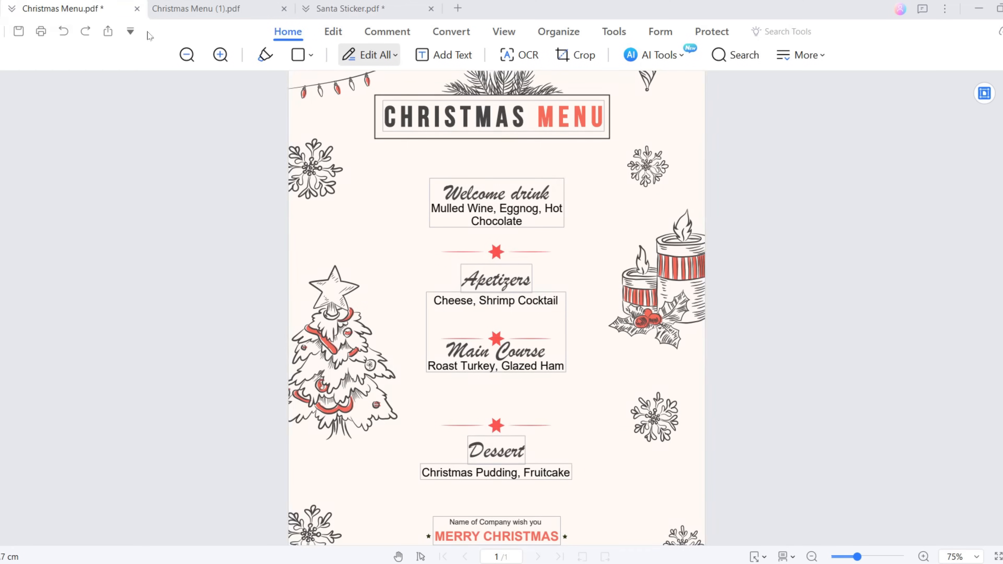
pyautogui.rightClick(387, 233)
pyautogui.click(408, 278)
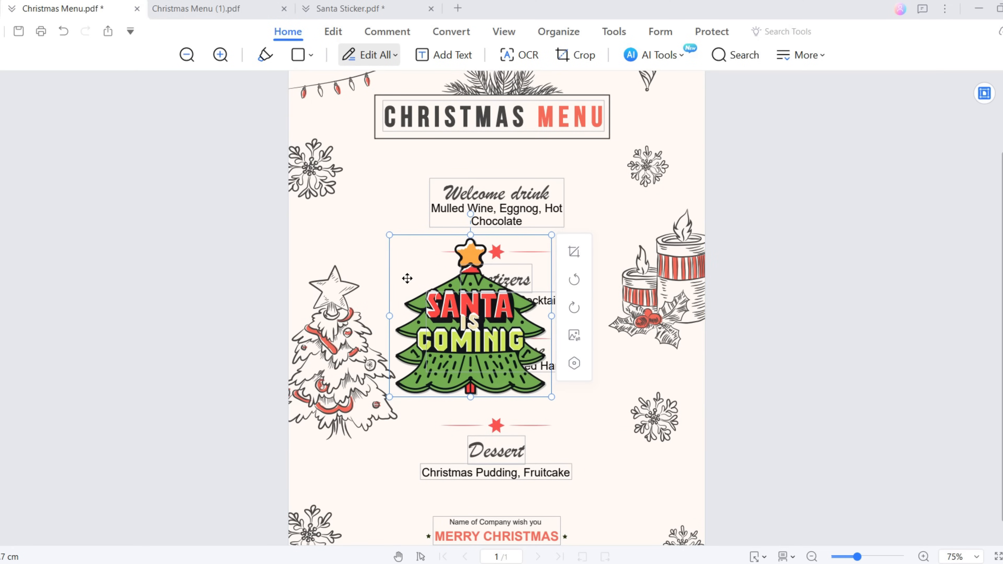
pyautogui.moveTo(553, 234); pyautogui.dragTo(484, 303)
pyautogui.moveTo(396, 345); pyautogui.dragTo(351, 268)
# Step: Add a second sticker at the lower right and tilt the upper-left one counter-clockwise
pyautogui.rightClick(657, 217)
pyautogui.click(686, 255)
pyautogui.moveTo(691, 342); pyautogui.dragTo(605, 448)
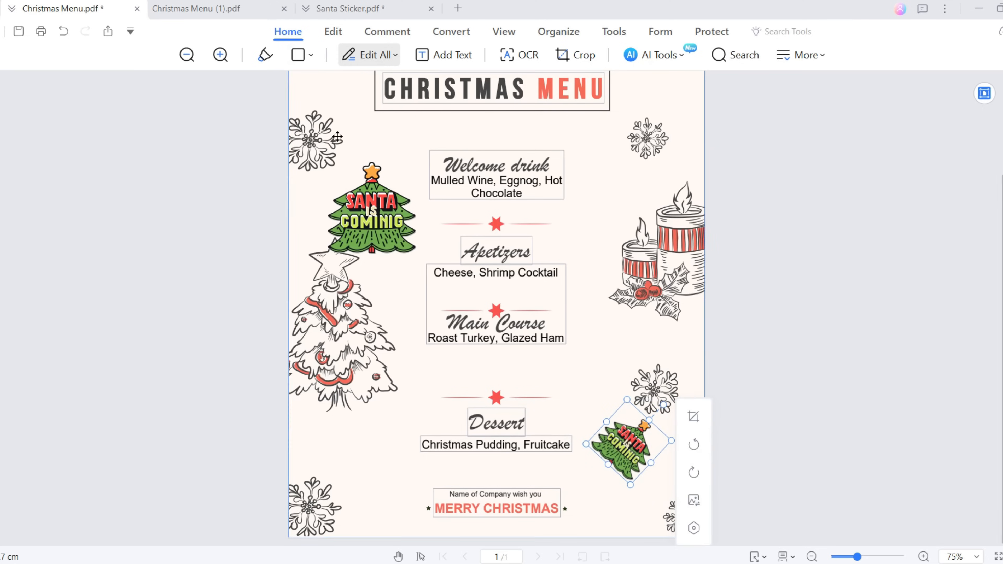
pyautogui.click(370, 174)
pyautogui.moveTo(372, 140); pyautogui.dragTo(348, 143)
pyautogui.click(370, 469)
# Step: Paste a third sticker, shrink and tilt it clockwise beside the Dessert heading
pyautogui.rightClick(363, 444)
pyautogui.click(394, 341)
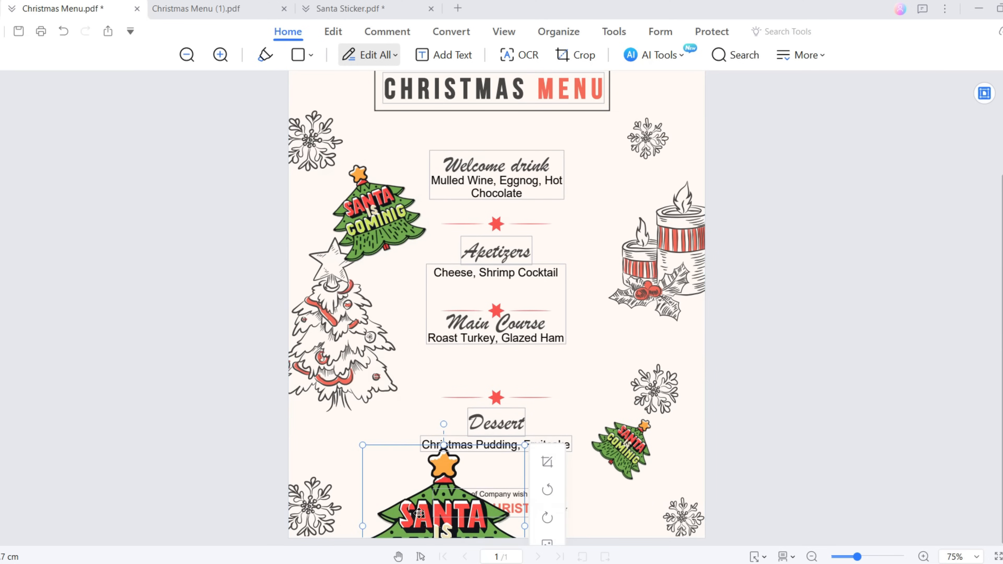
pyautogui.moveTo(427, 513); pyautogui.dragTo(422, 394)
pyautogui.moveTo(520, 326); pyautogui.dragTo(414, 400)
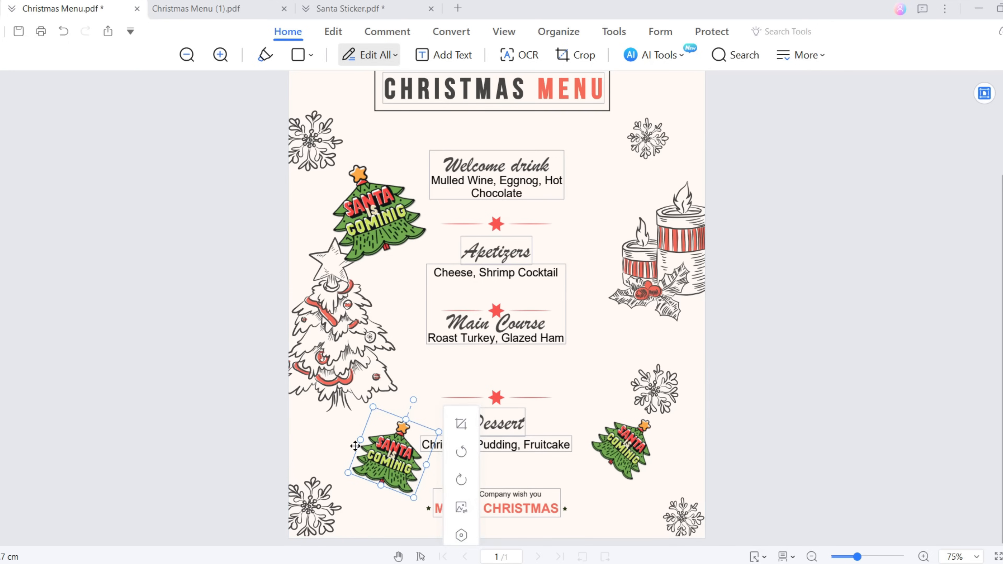
pyautogui.moveTo(346, 454); pyautogui.dragTo(299, 500)
pyautogui.click(828, 343)
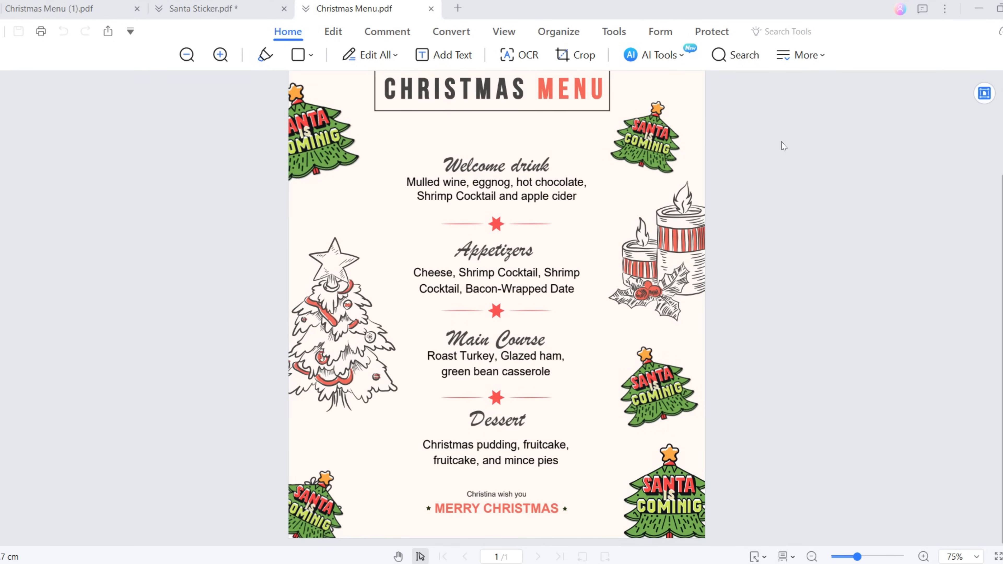
pyautogui.scroll(3, 783, 146)
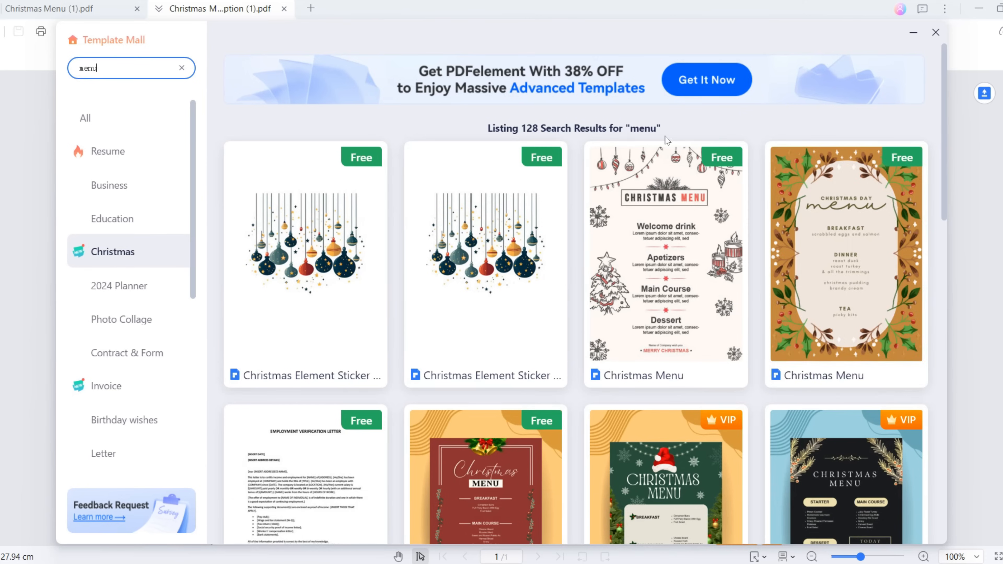
# Step: Find the Thanksgiving Menu Option template, preview it and open it for editing
pyautogui.scroll(-15, 769, 265)
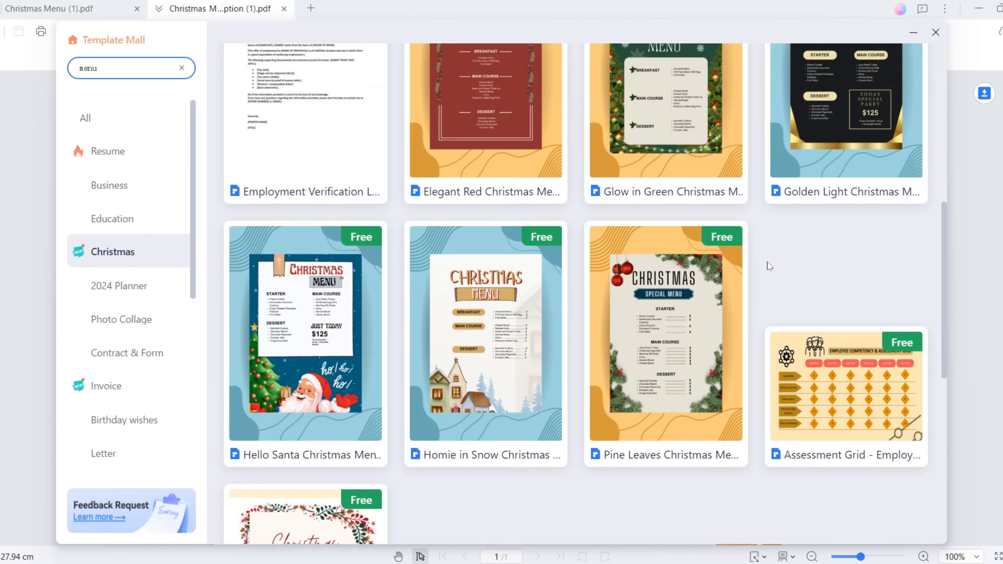
pyautogui.scroll(-7, 768, 265)
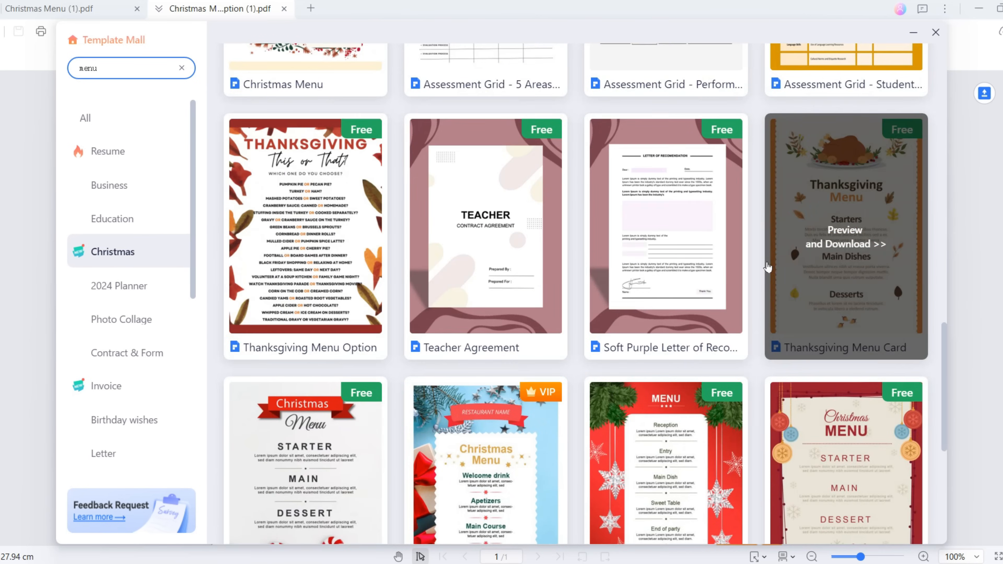
pyautogui.click(290, 242)
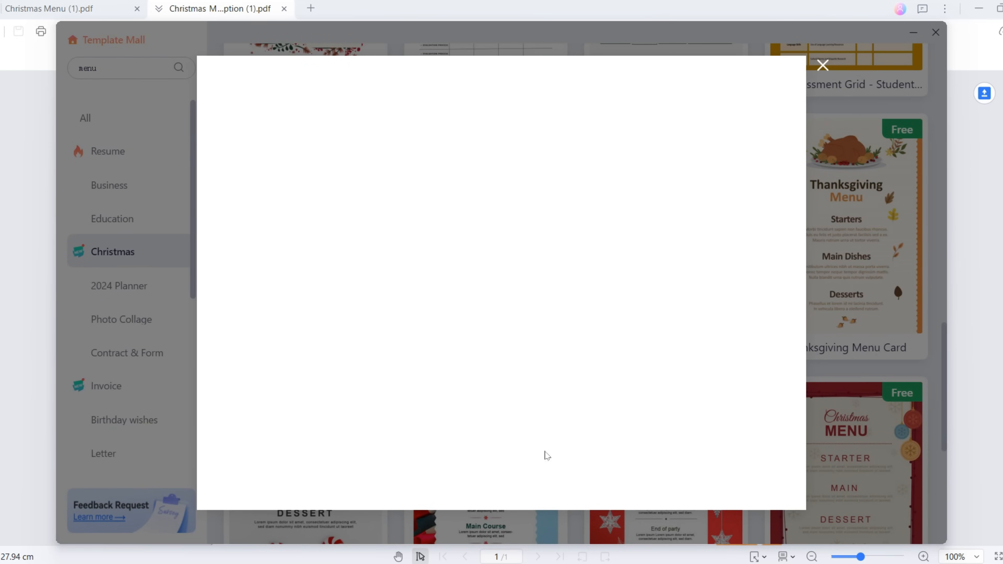
pyautogui.click(657, 151)
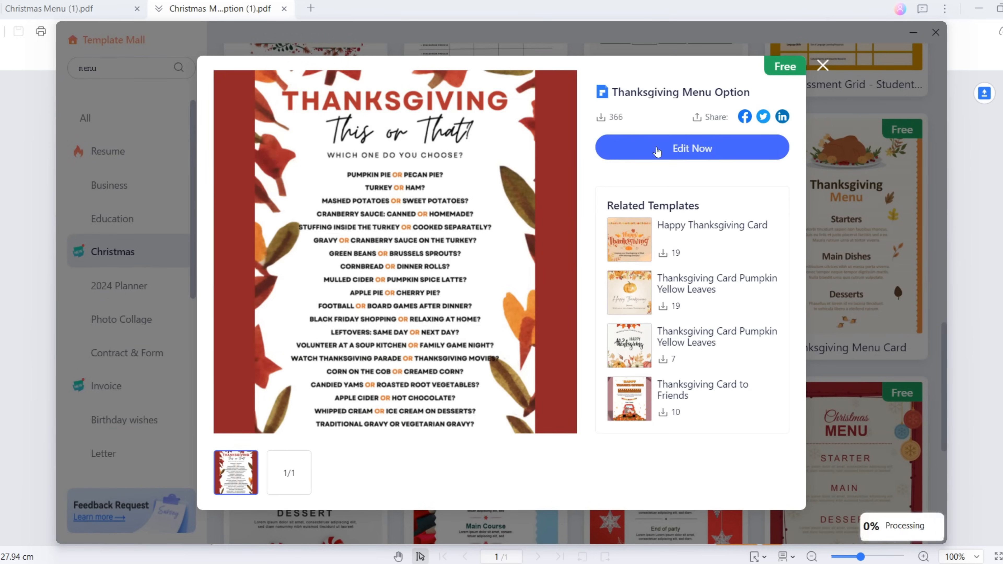
# Step: Replace THANKSGIVING with CHRISTMAS, centre the heading, and type 'CHOC OLATE?'
pyautogui.click(334, 32)
pyautogui.click(489, 133)
pyautogui.doubleClick(490, 134)
pyautogui.write('CHR')
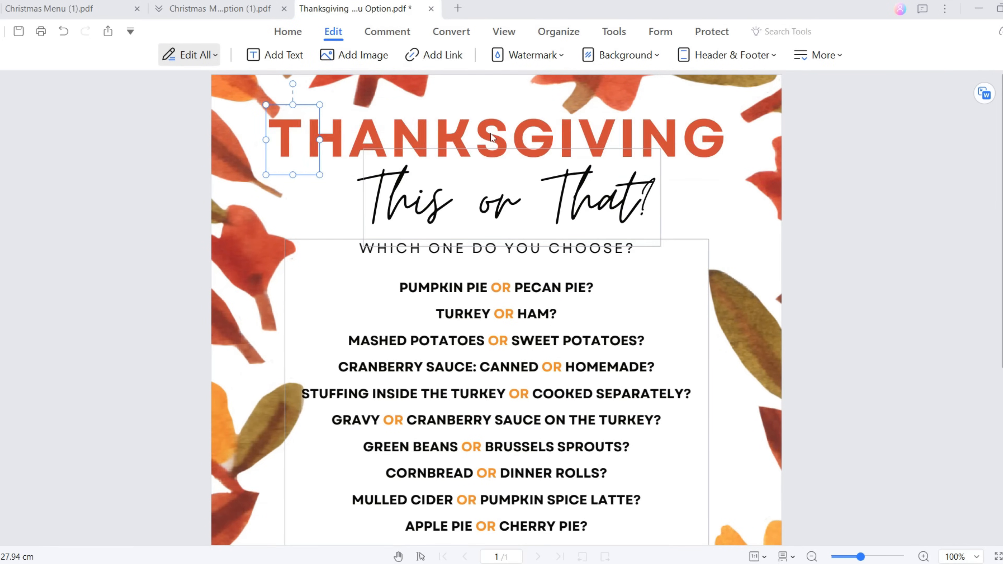
pyautogui.write('ISTMAS')
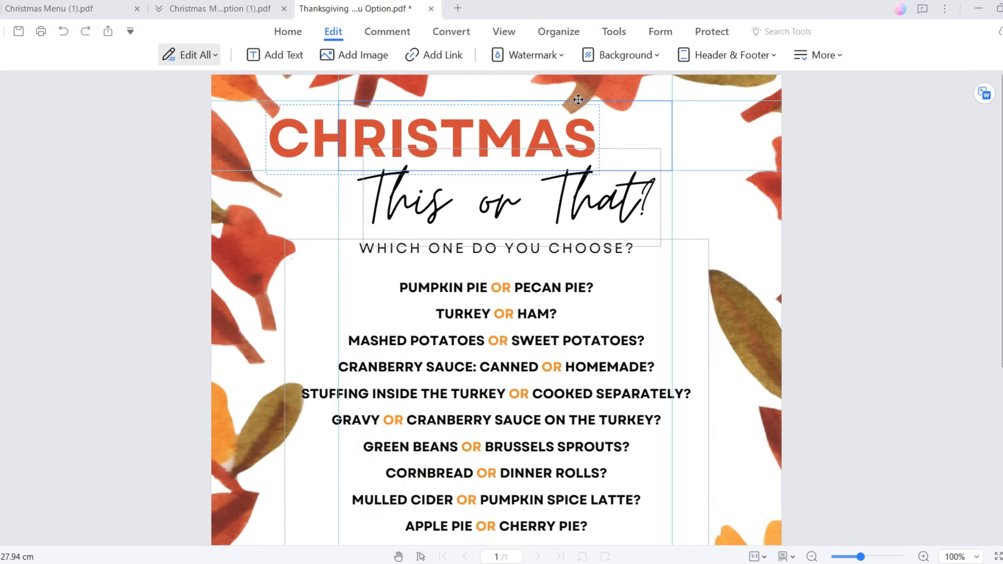
pyautogui.moveTo(577, 109); pyautogui.dragTo(647, 100)
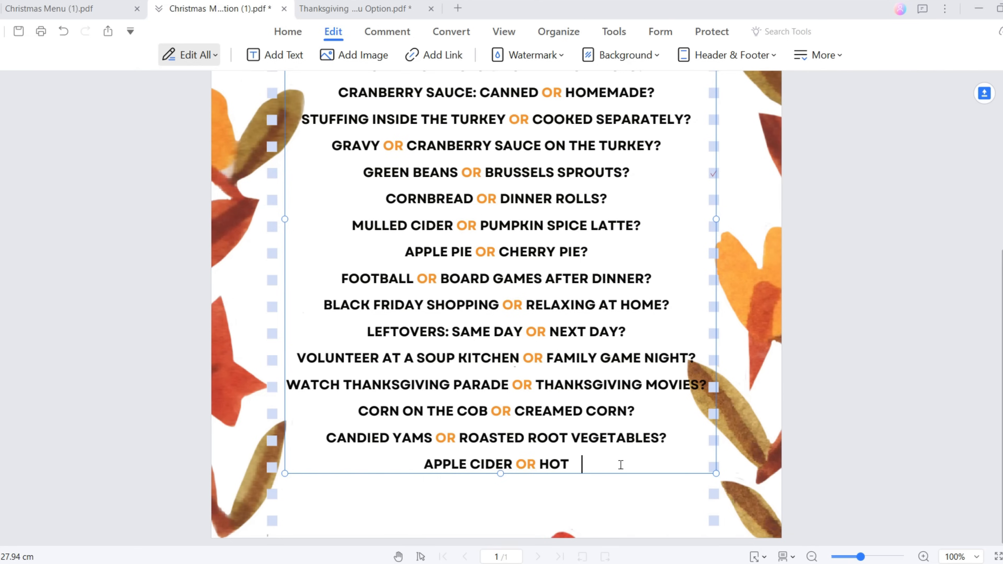
pyautogui.write('CHOC OLATE?')
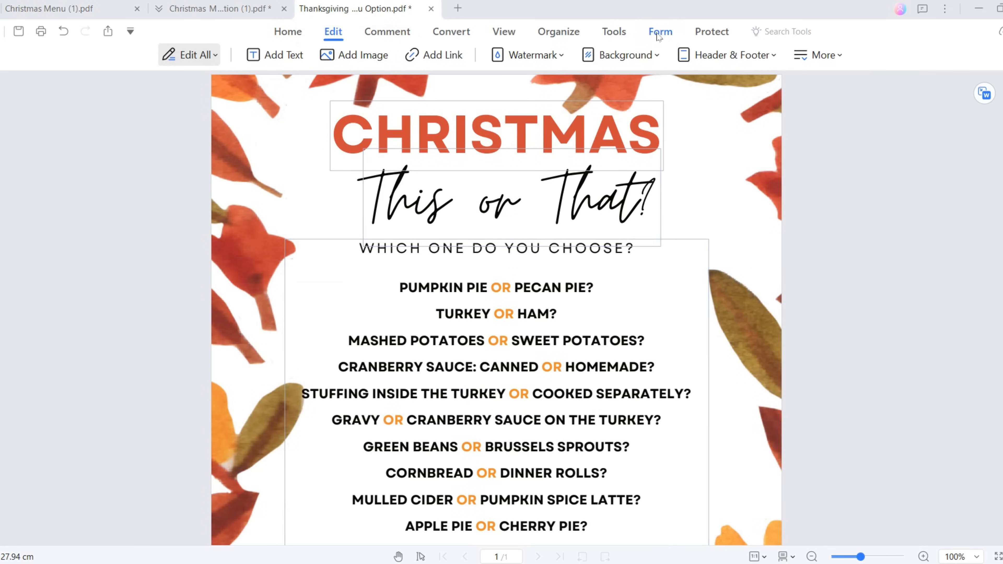
# Step: Draw a check box field beside Pumpkin Pie and open its properties
pyautogui.click(660, 32)
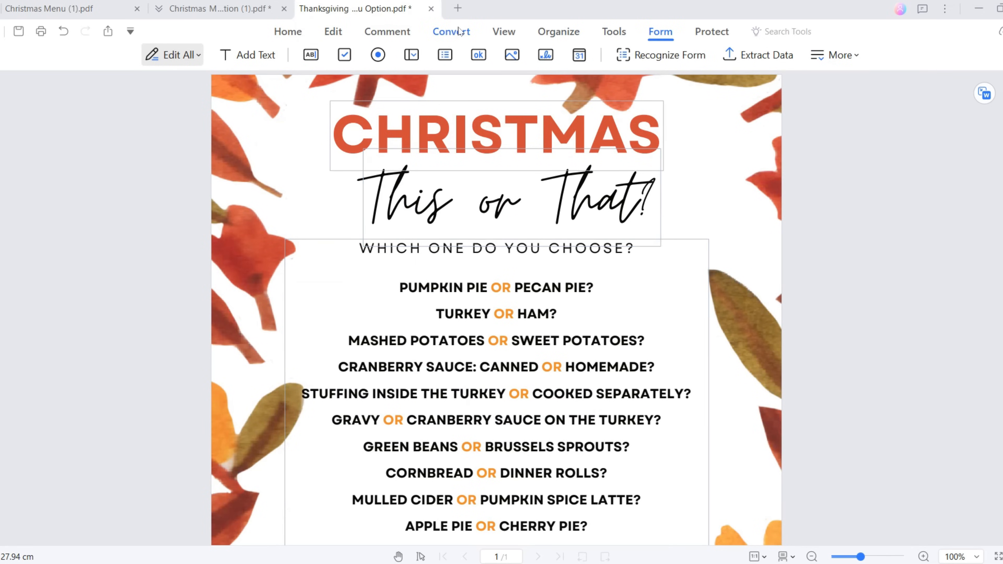
pyautogui.click(345, 57)
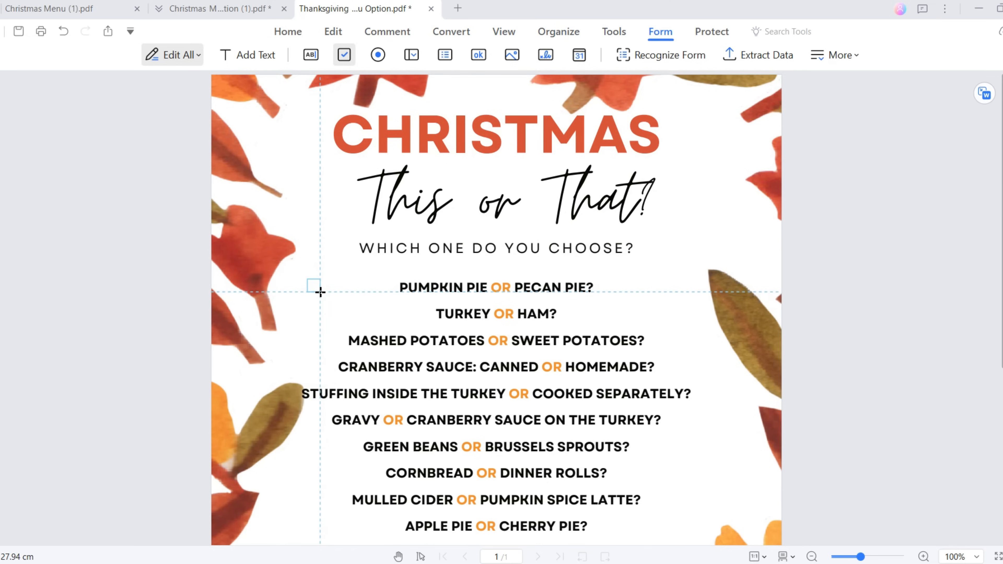
pyautogui.moveTo(367, 275); pyautogui.dragTo(391, 298)
pyautogui.rightClick(314, 285)
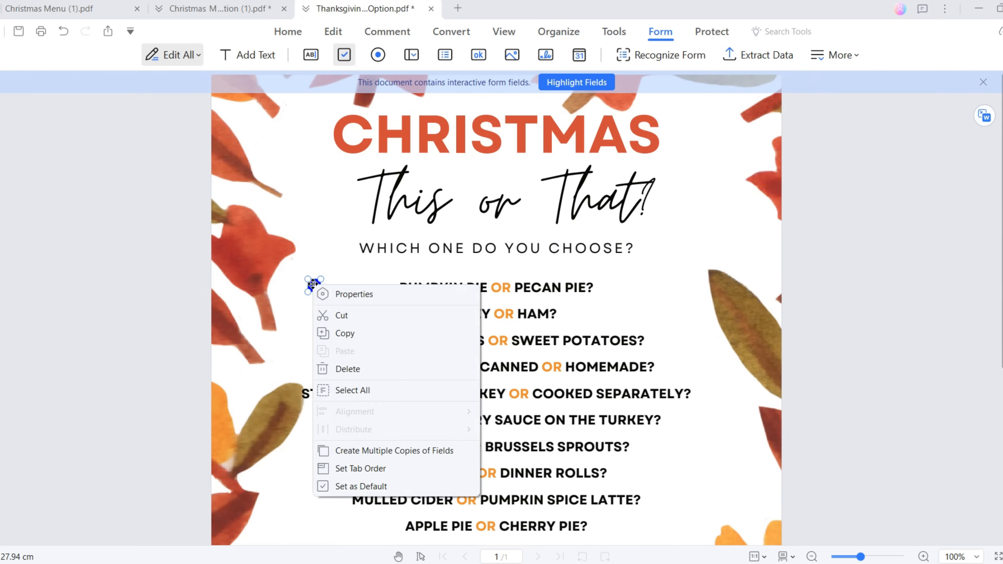
pyautogui.click(351, 295)
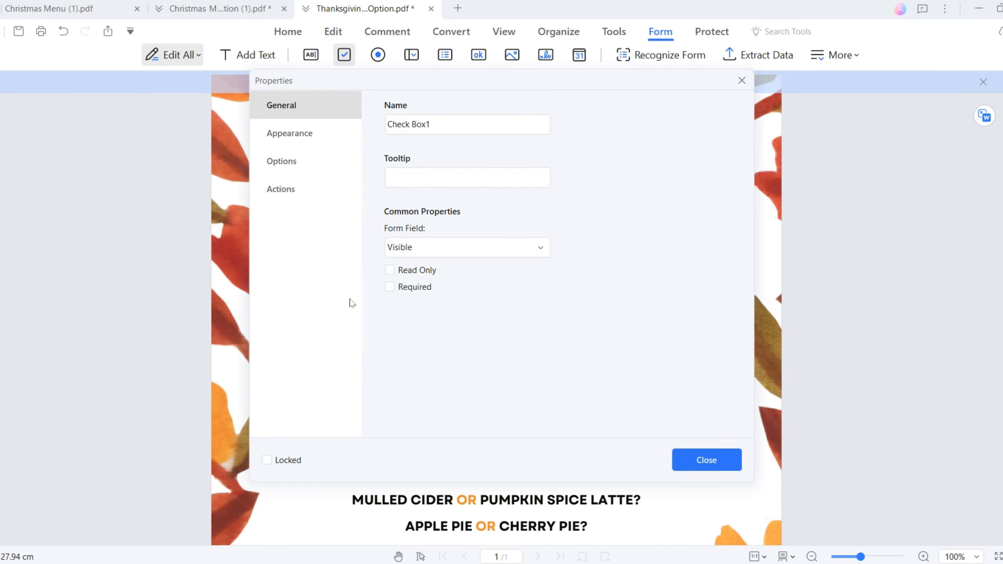
# Step: Give the check box a transparent border and make it visible but not printed
pyautogui.click(337, 140)
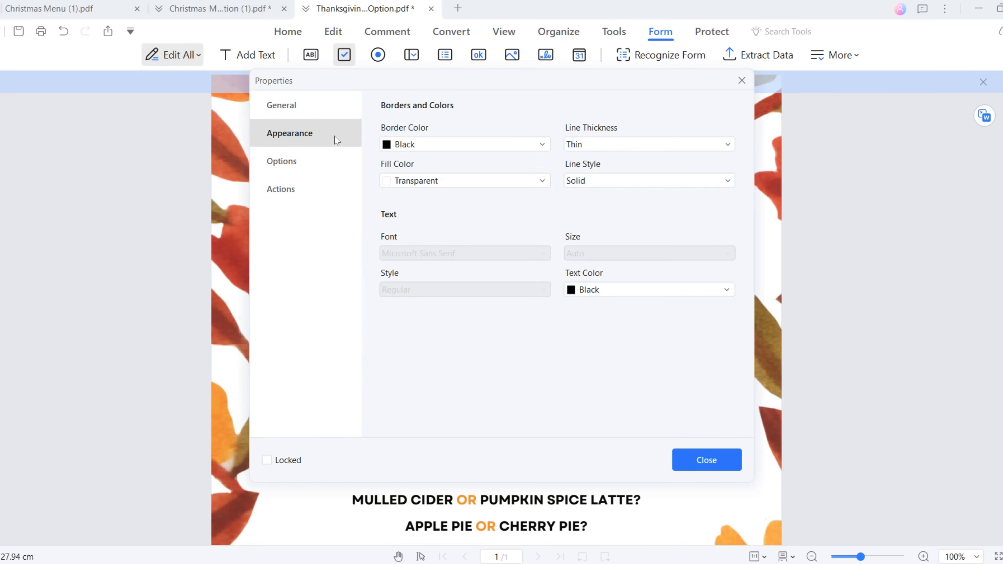
pyautogui.click(438, 145)
pyautogui.click(429, 275)
pyautogui.click(474, 183)
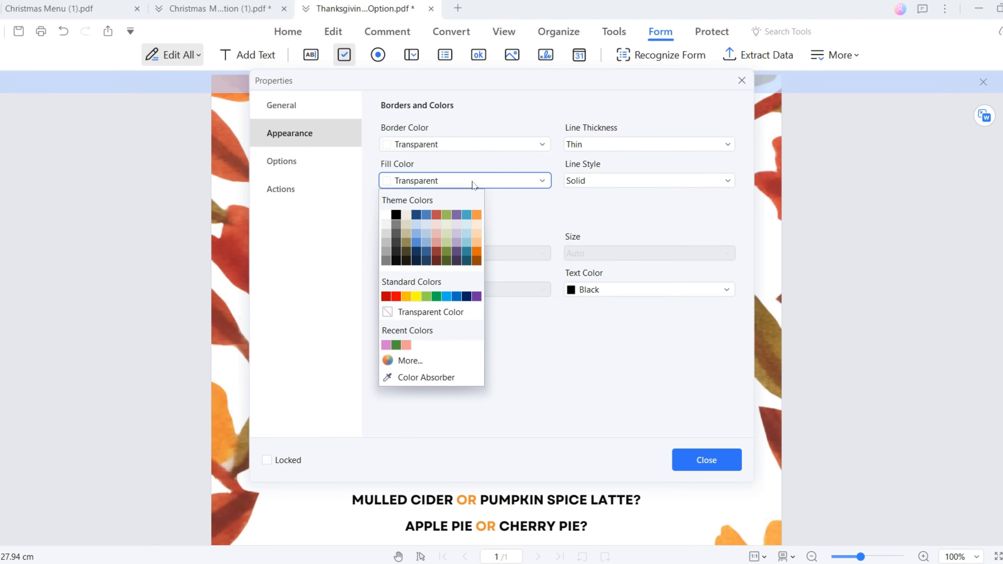
pyautogui.click(425, 360)
pyautogui.click(532, 306)
pyautogui.click(490, 324)
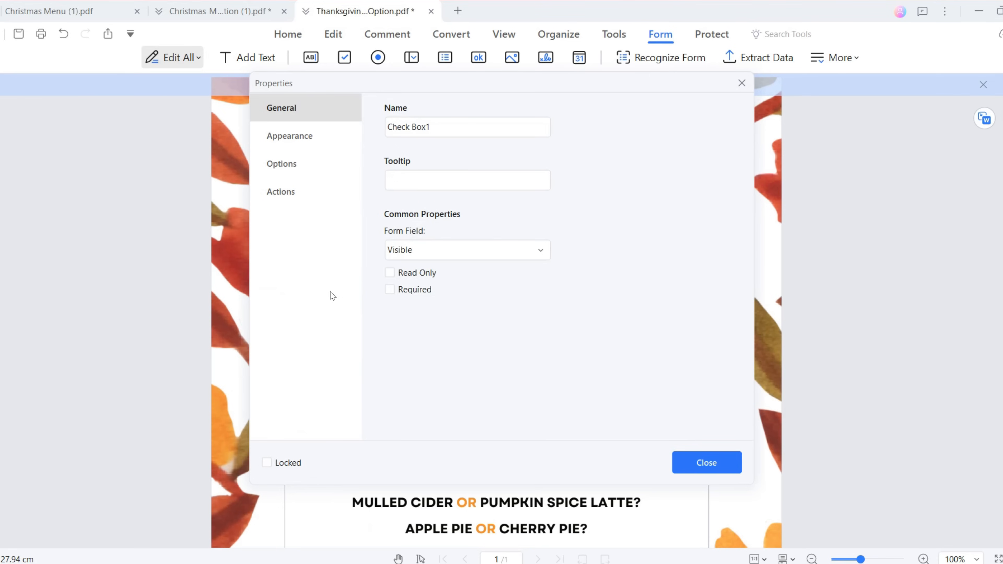
pyautogui.click(429, 253)
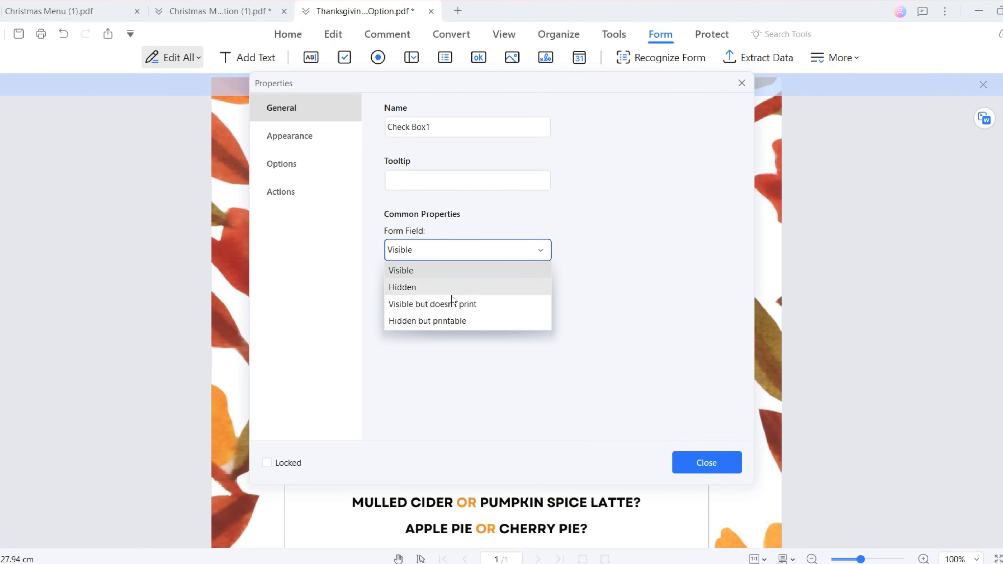
pyautogui.click(453, 305)
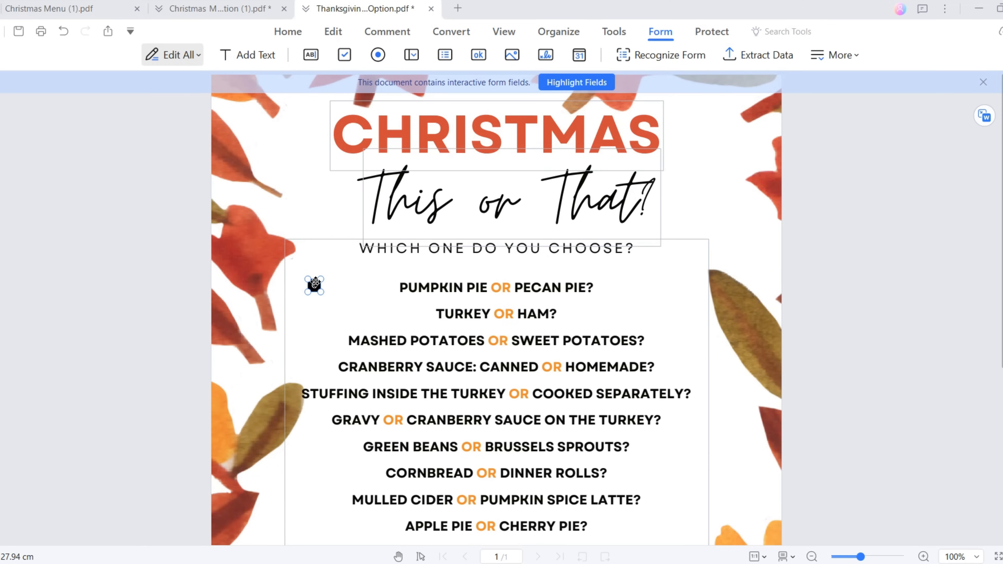
pyautogui.moveTo(315, 283); pyautogui.dragTo(287, 284)
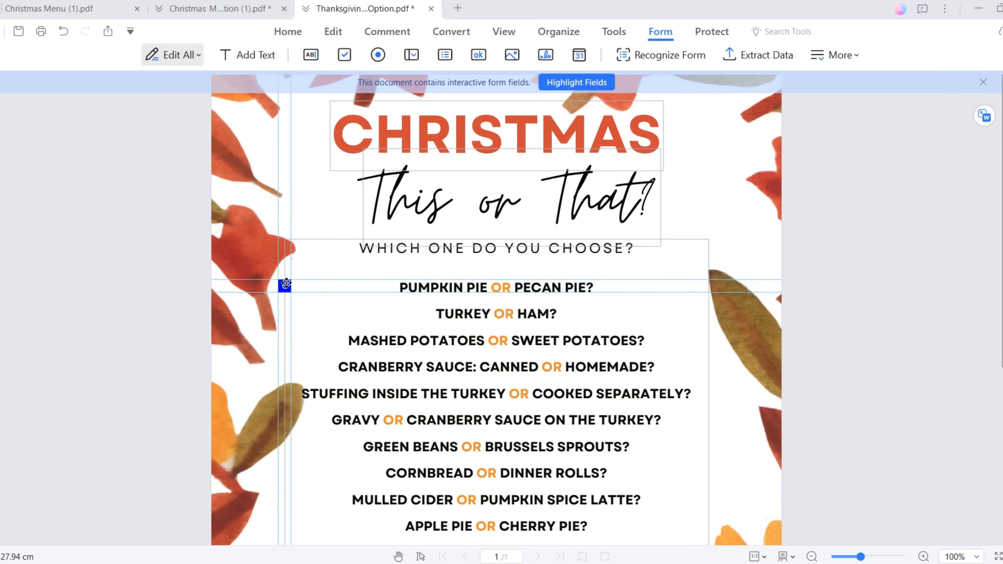
# Step: Create 20 copies of the check box down the page with 0.6 vertical spacing
pyautogui.moveTo(286, 284); pyautogui.dragTo(286, 284)
pyautogui.rightClick(286, 283)
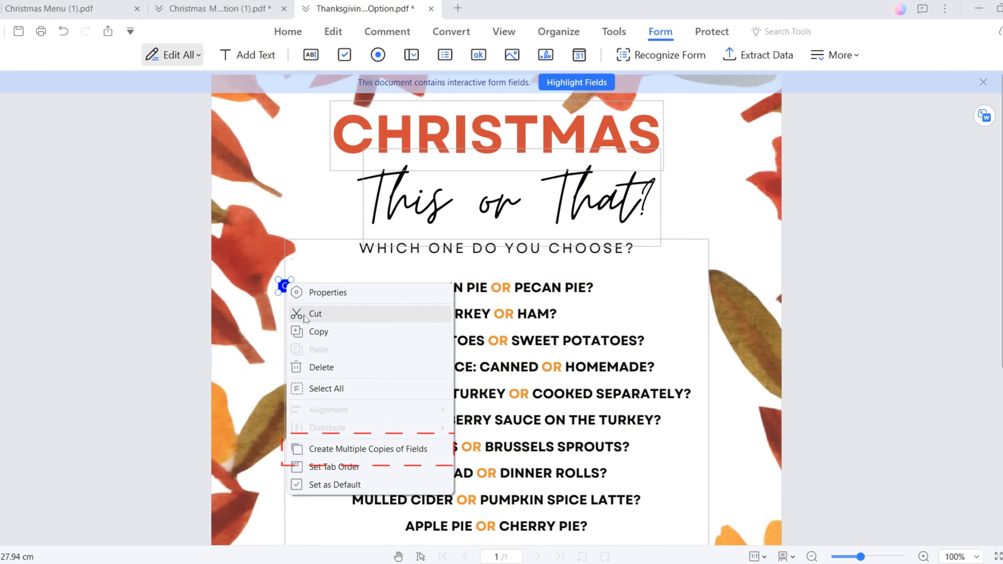
pyautogui.click(320, 450)
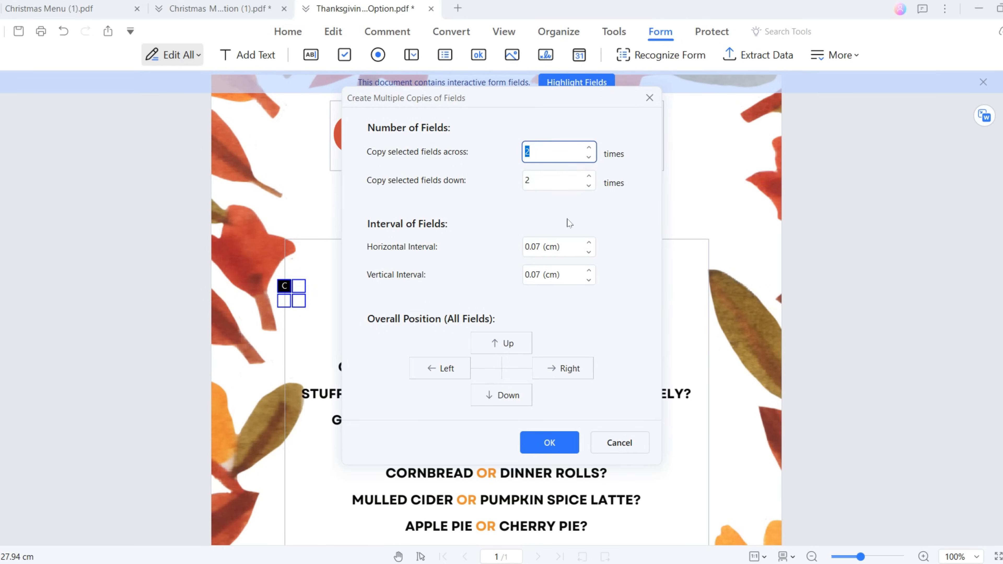
pyautogui.click(568, 185)
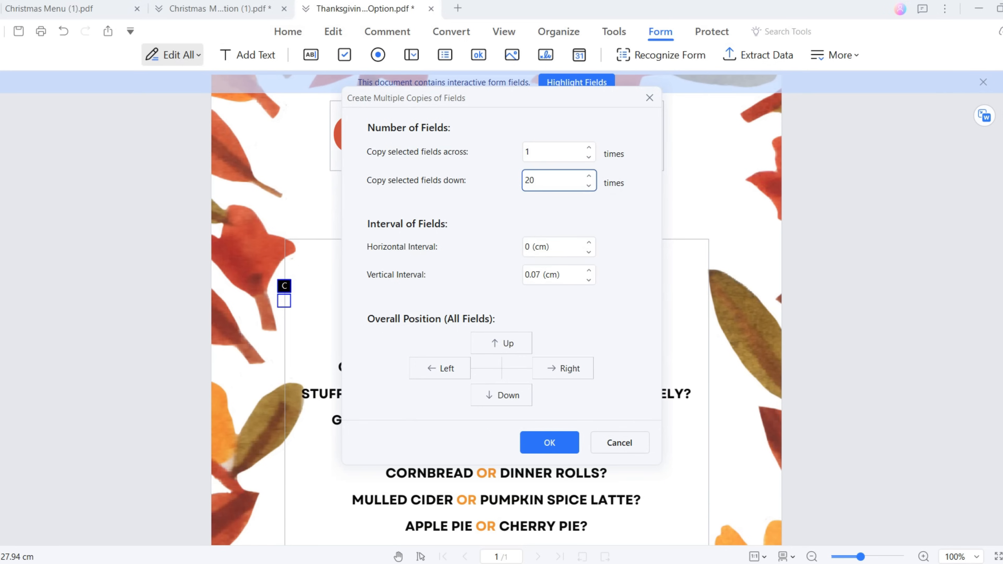
pyautogui.click(552, 276)
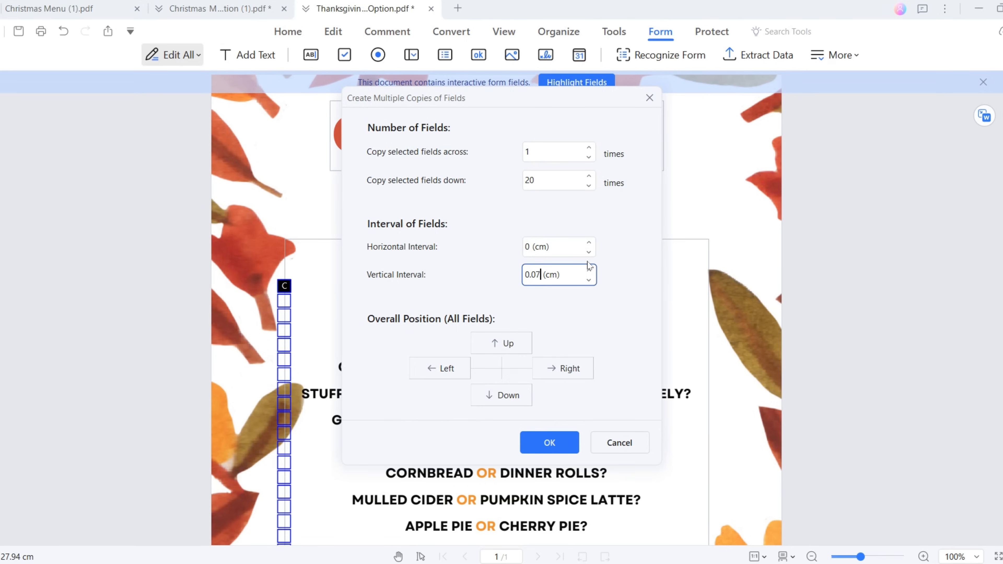
pyautogui.press('BackSpace')
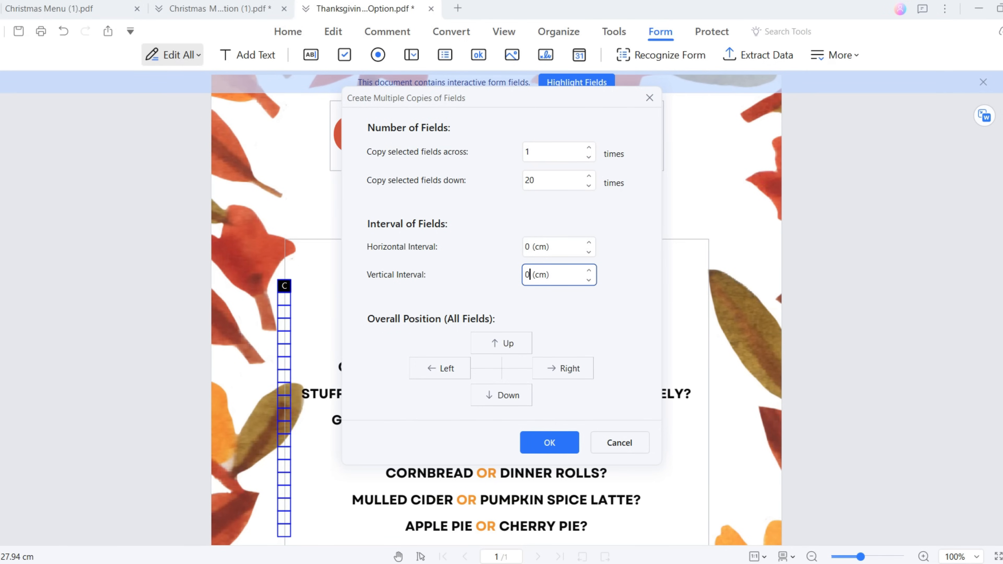
pyautogui.write('.6')
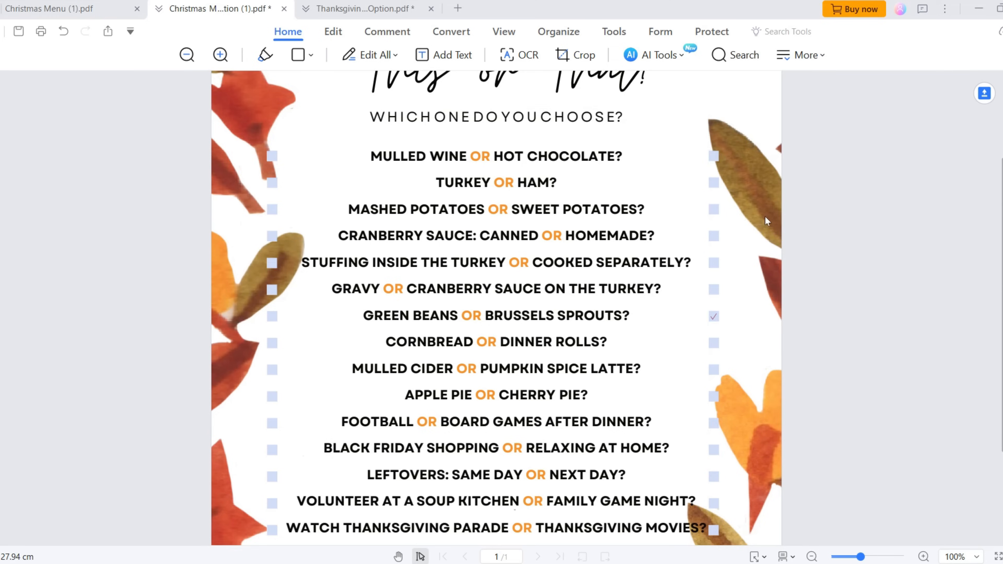
# Step: Scroll down and back up the This-or-That sheet to review its checkbox columns
pyautogui.scroll(-3, 767, 217)
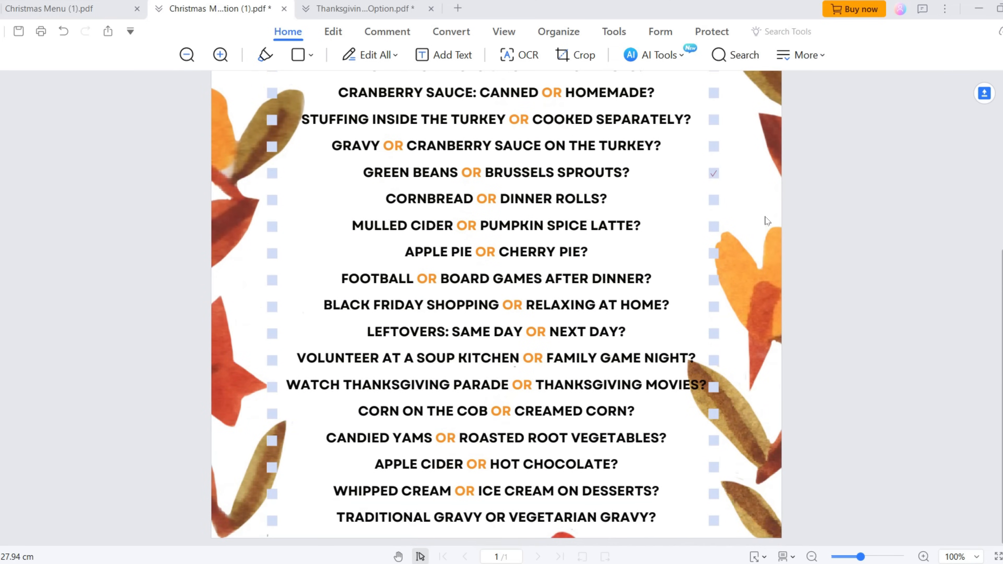
pyautogui.scroll(6, 767, 220)
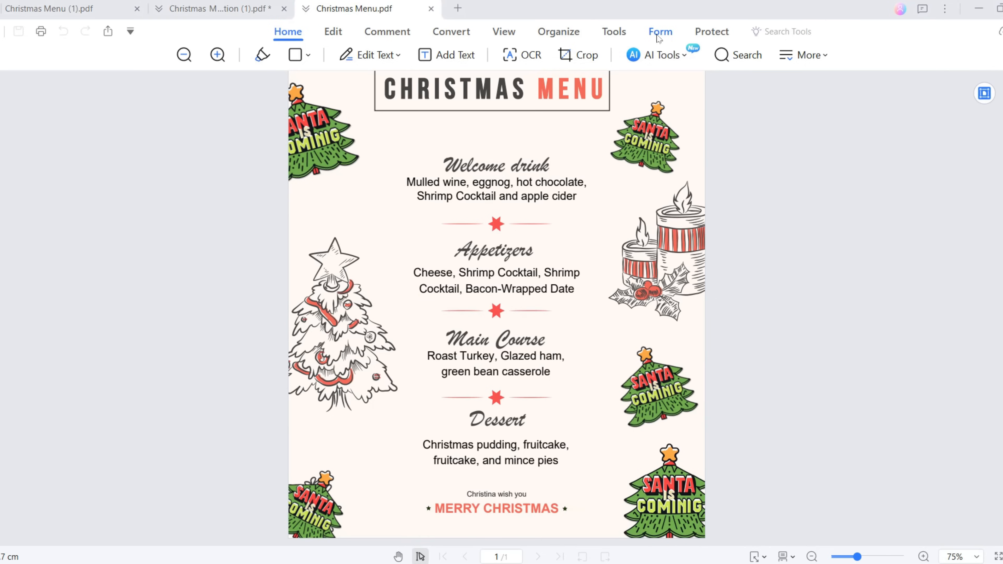
# Step: Rename the Christmas Menu's push button field to 'Submit to email address' and view its Actions settings
pyautogui.click(659, 38)
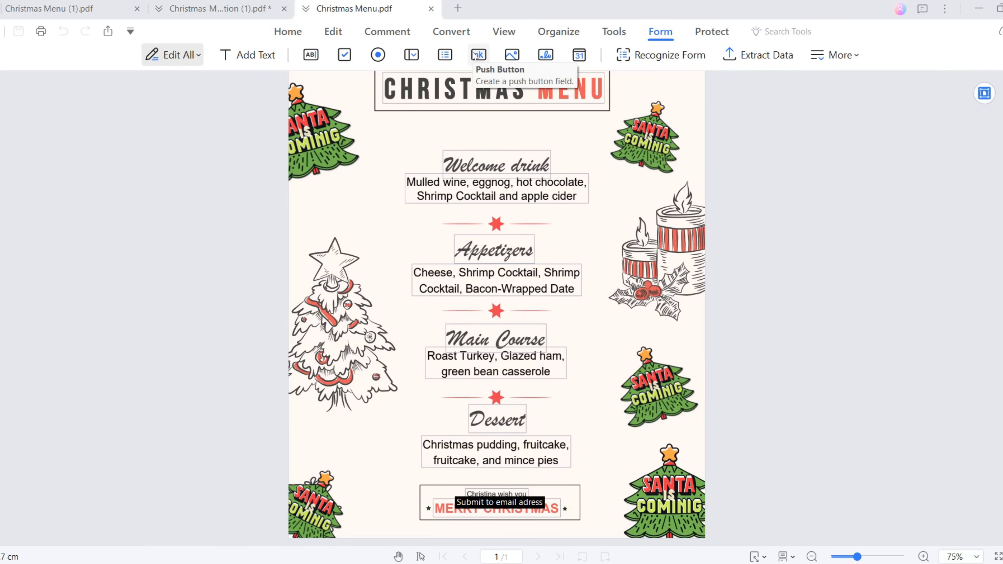
pyautogui.click(477, 54)
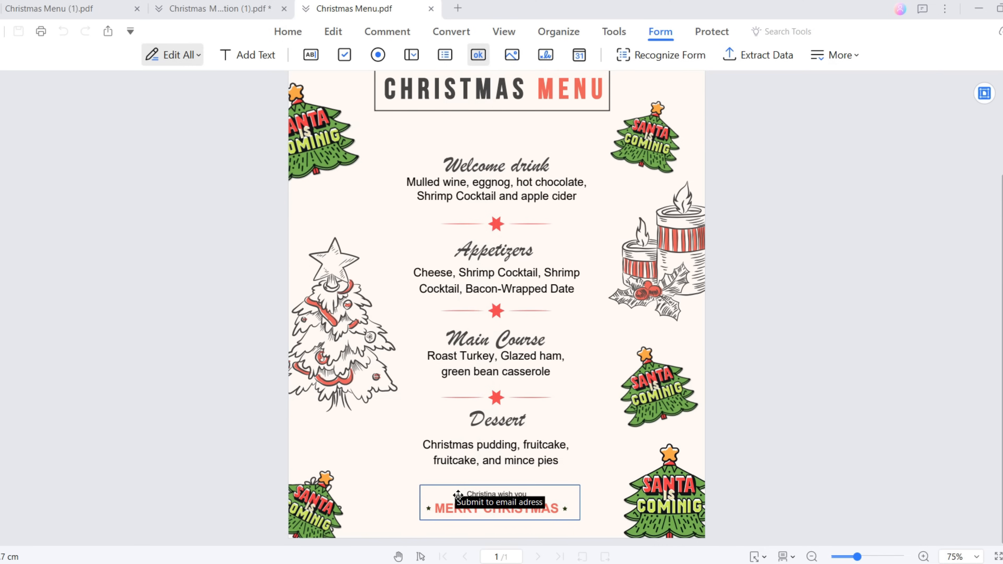
pyautogui.rightClick(499, 506)
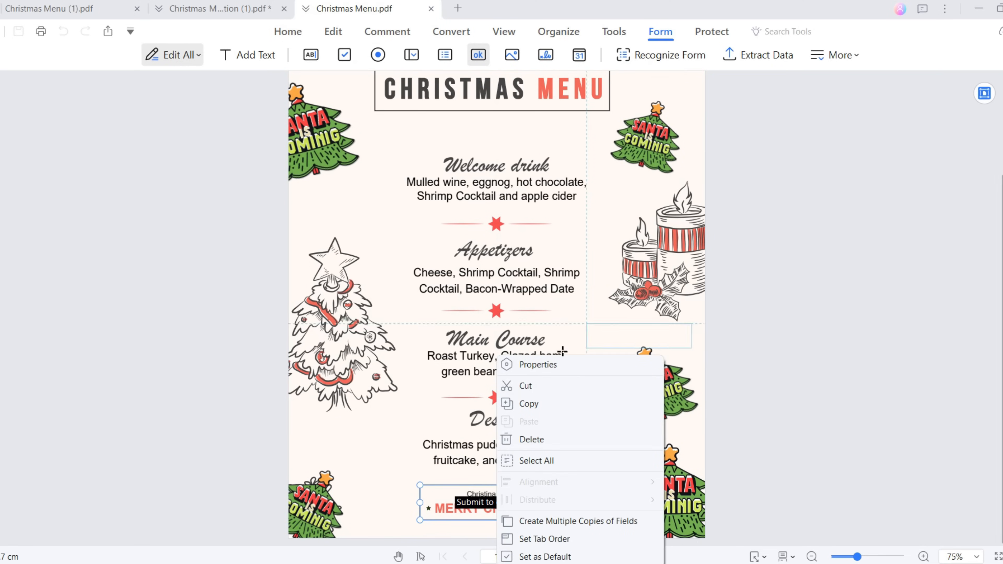
pyautogui.click(558, 364)
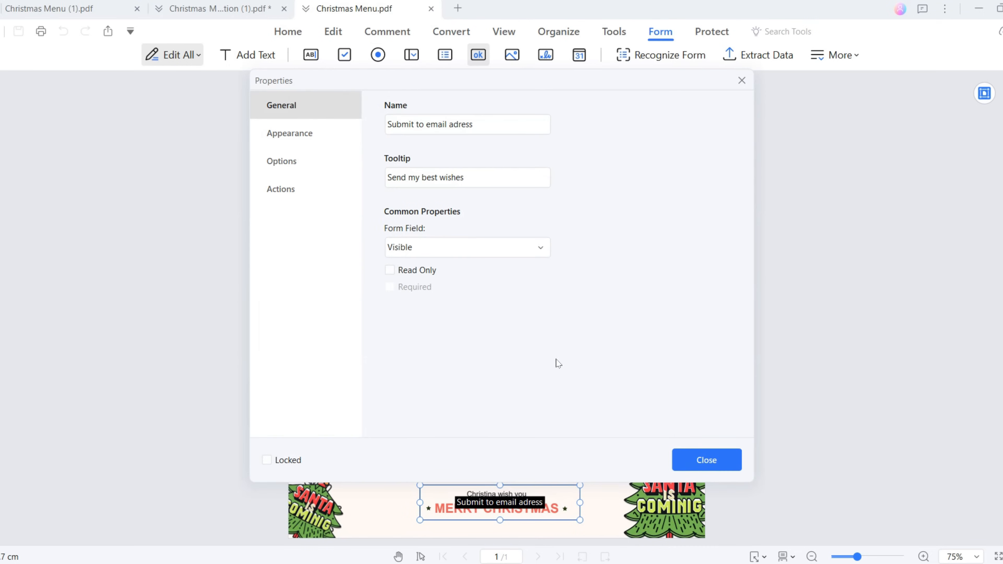
pyautogui.write('Submit')
pyautogui.write(' to ema')
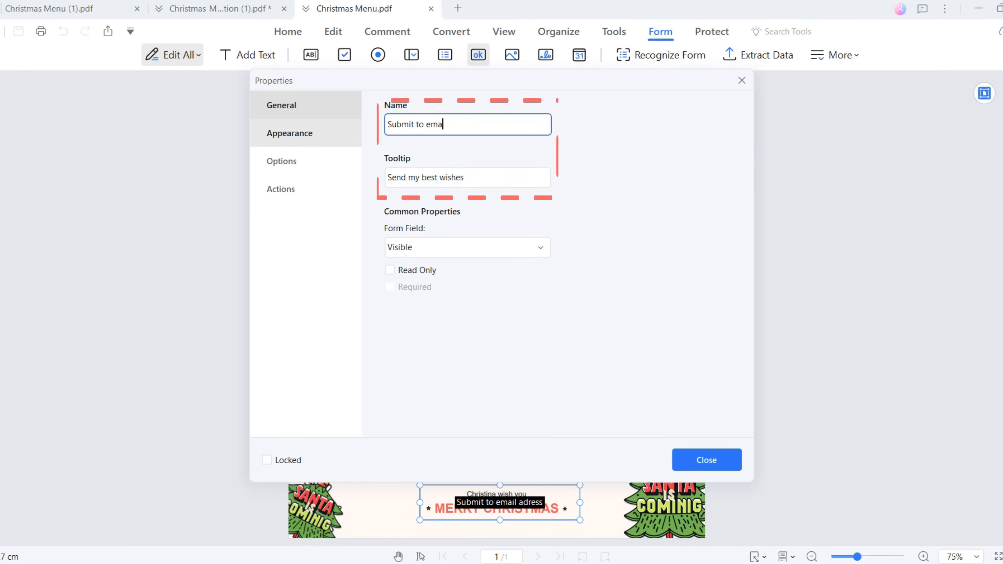
pyautogui.write('il address')
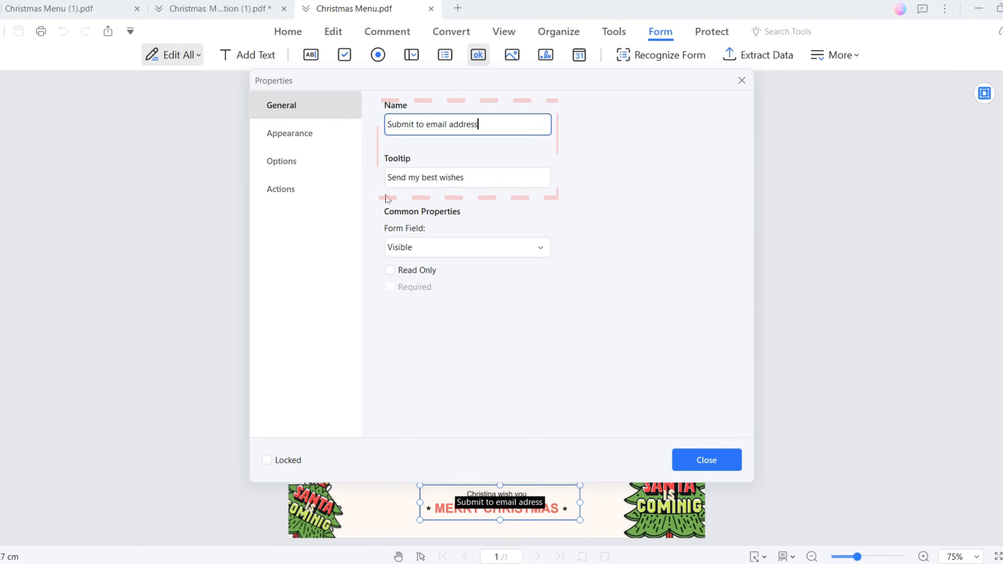
pyautogui.click(300, 189)
pyautogui.click(468, 150)
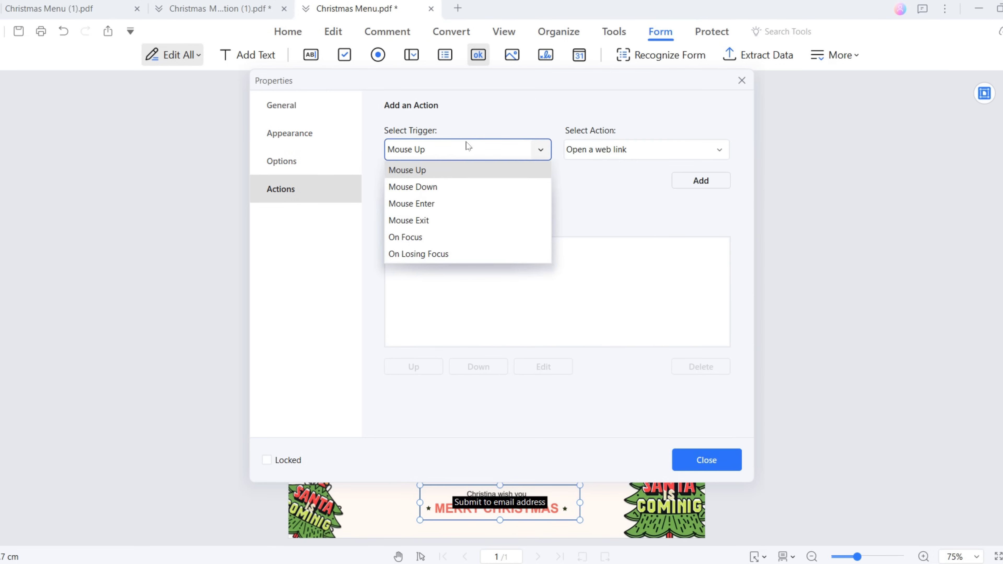
# Step: Add a 'Submit a form' action to the button on the Mouse Up trigger
pyautogui.click(419, 171)
pyautogui.click(594, 150)
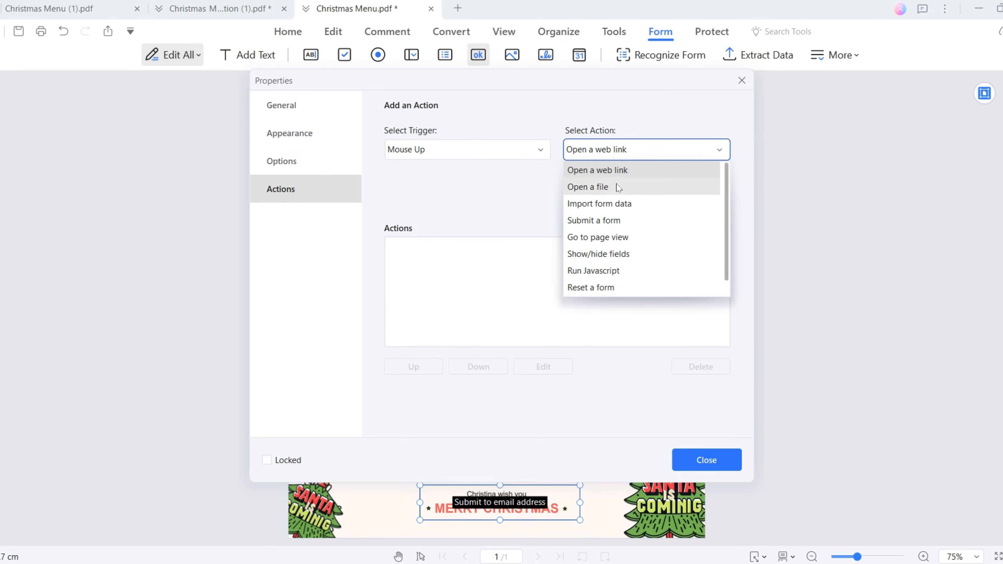
pyautogui.click(605, 221)
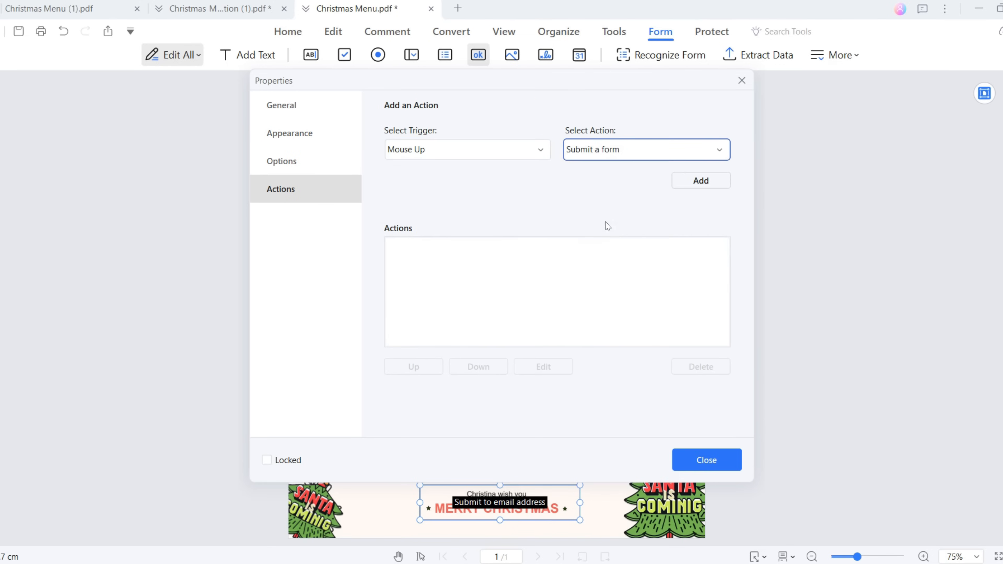
pyautogui.click(697, 182)
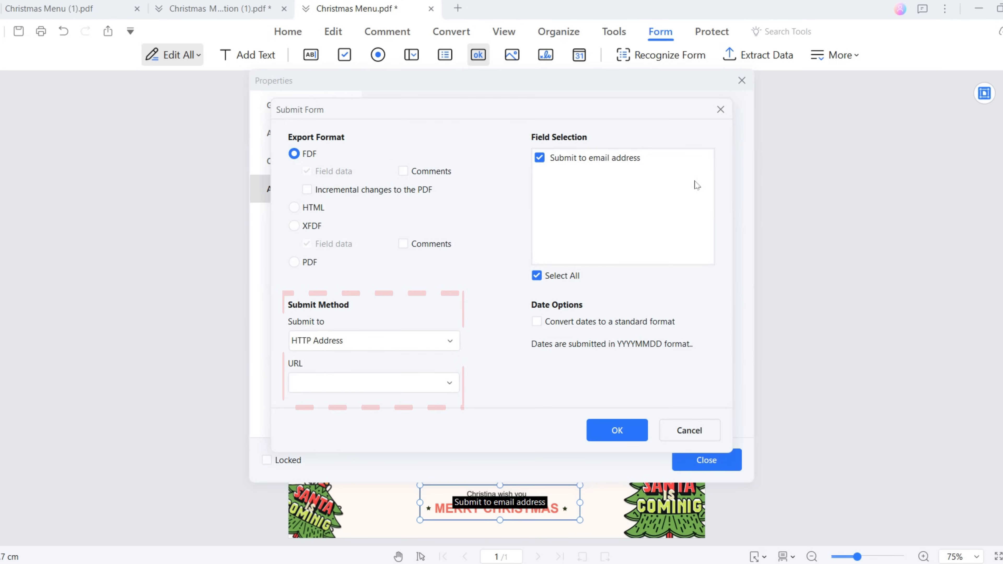
# Step: Submit the form to an email address, enter the recipient's e-mail, confirm, and close the properties
pyautogui.click(424, 339)
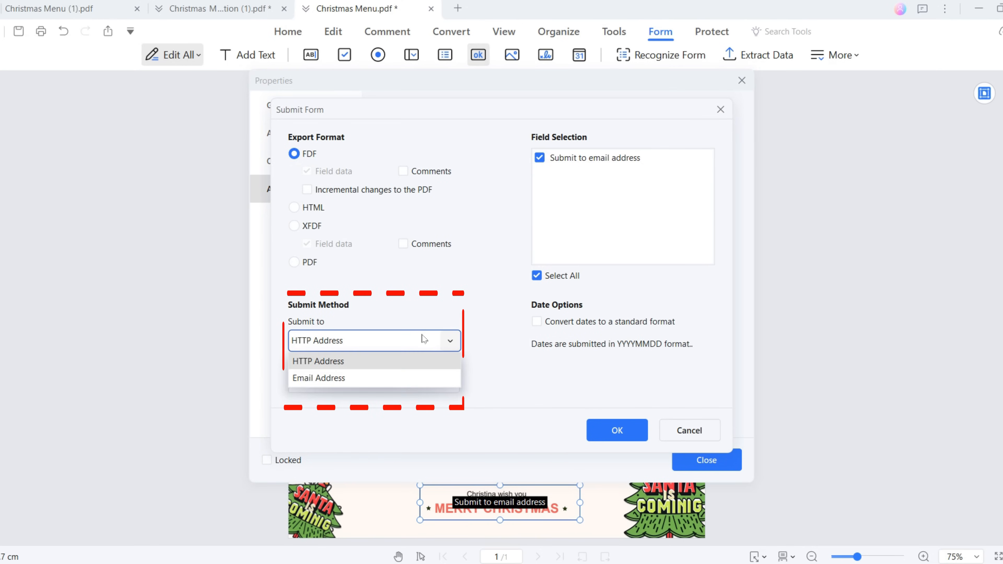
pyautogui.click(381, 379)
pyautogui.click(380, 379)
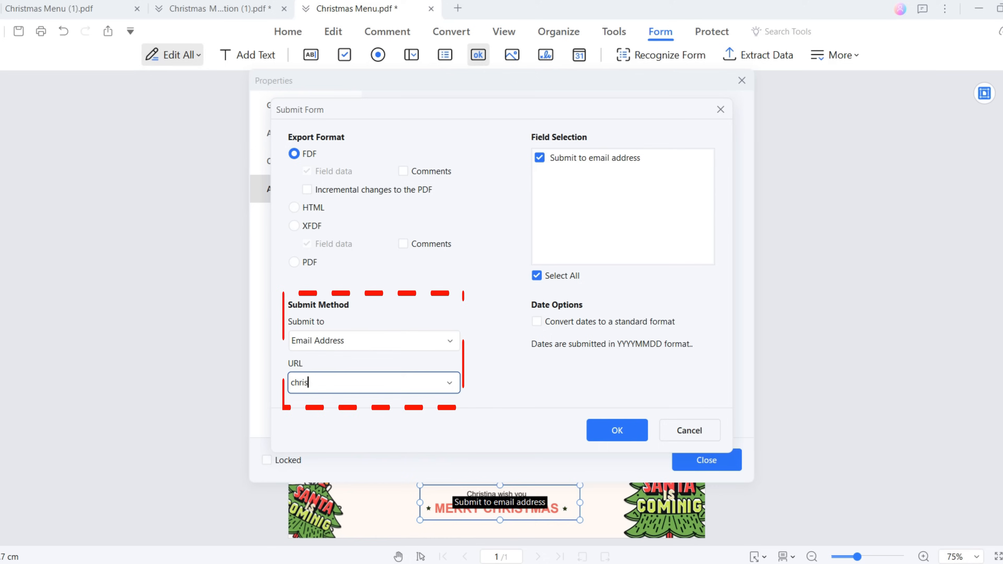
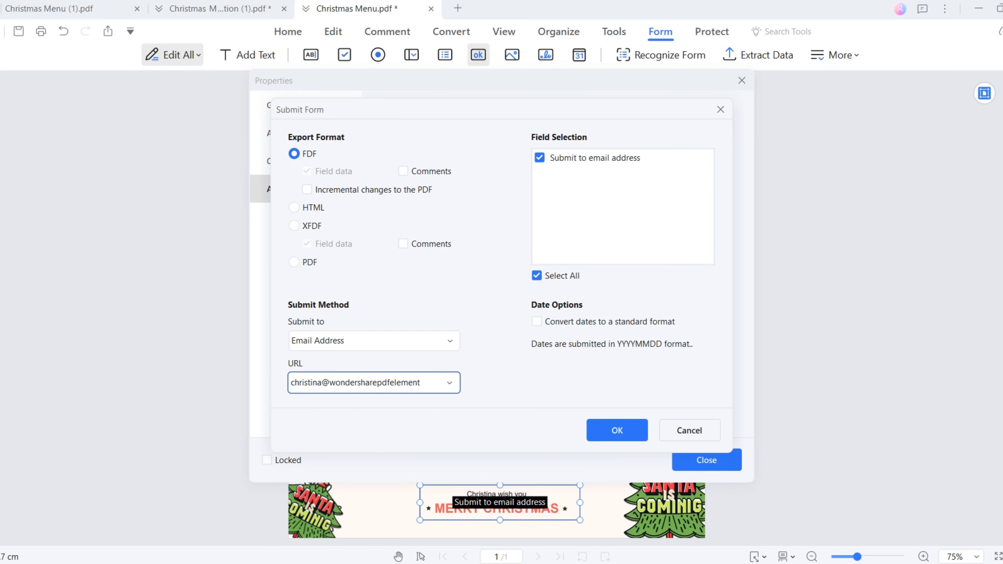
pyautogui.click(607, 431)
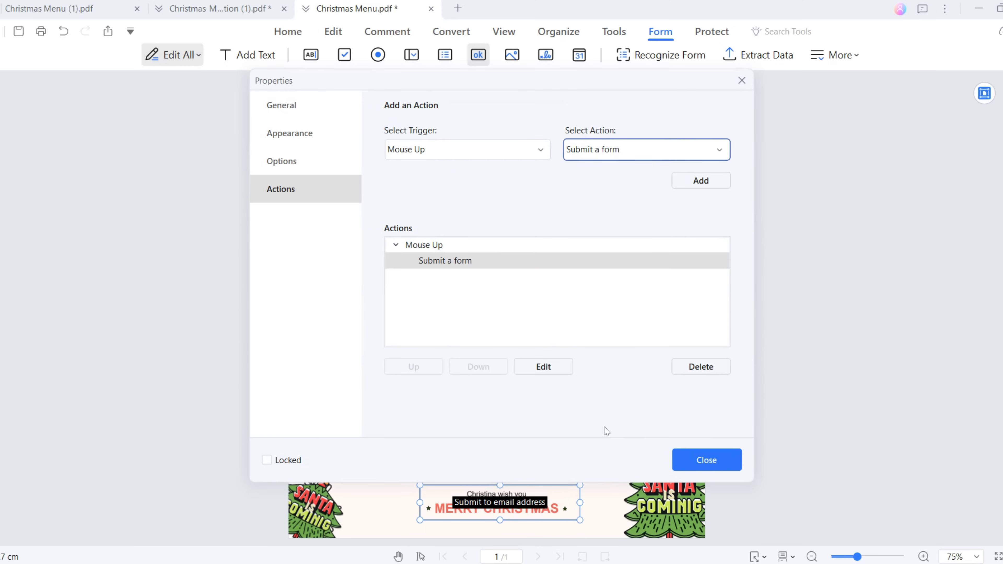
pyautogui.click(696, 460)
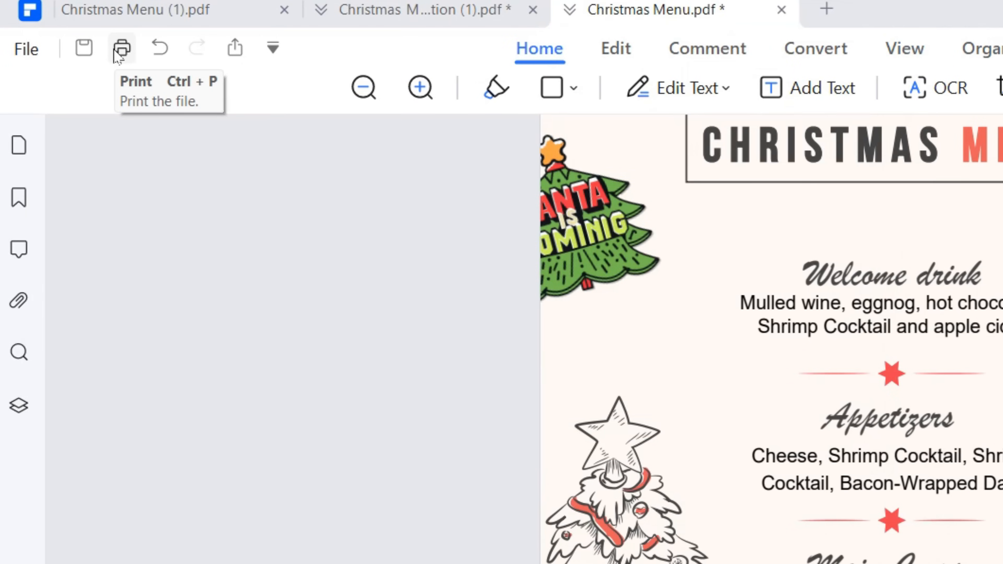
# Step: Print all pages of the Christmas Menu at the source file's page size
pyautogui.click(115, 51)
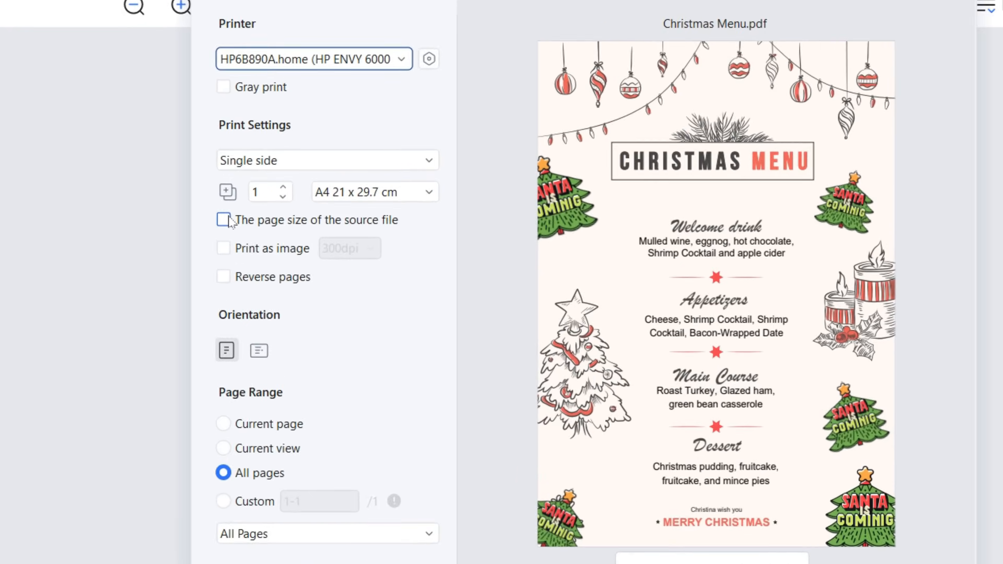
pyautogui.click(248, 207)
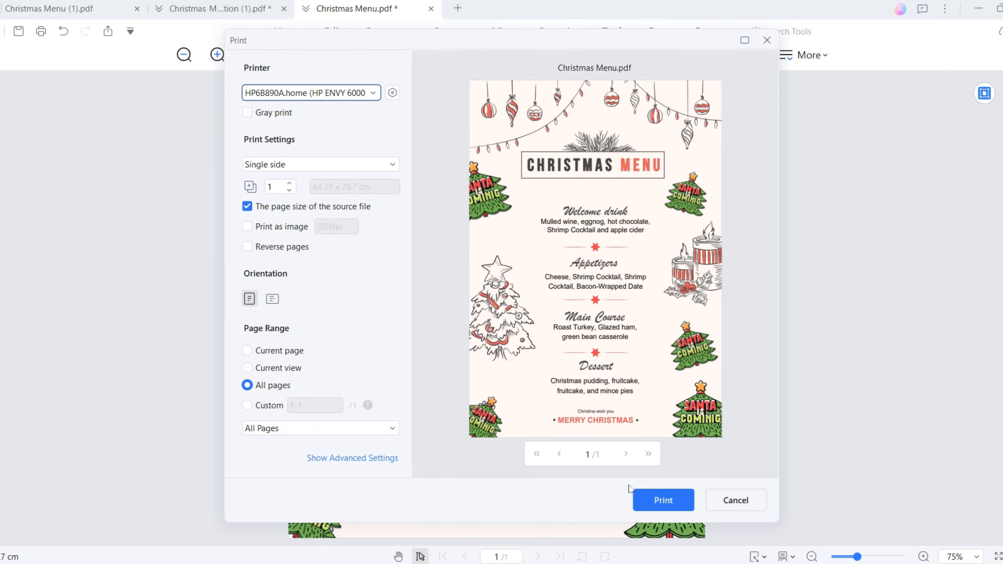
pyautogui.click(646, 499)
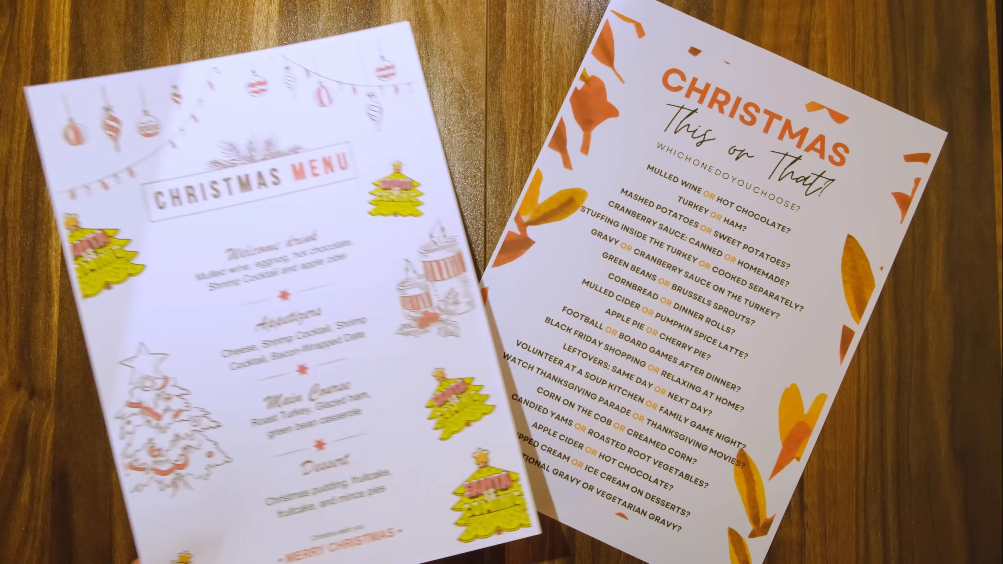